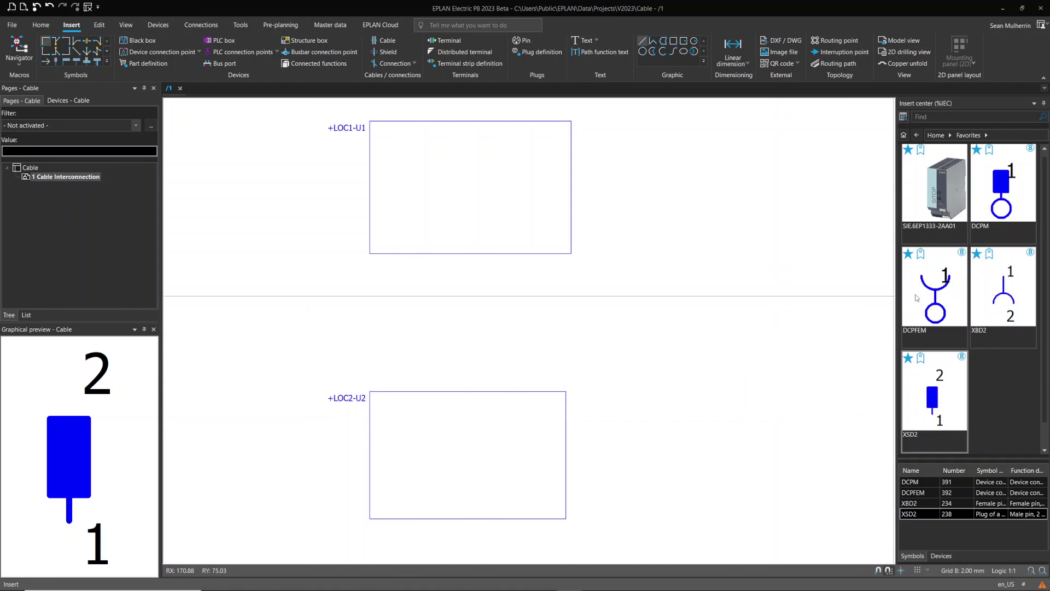
Step: Place a DCPFEM connection point on +LOC1-U1's bottom edge with plug designation PL1 and connection point 0
left_click(937, 304)
left_click_drag(938, 305, 439, 308)
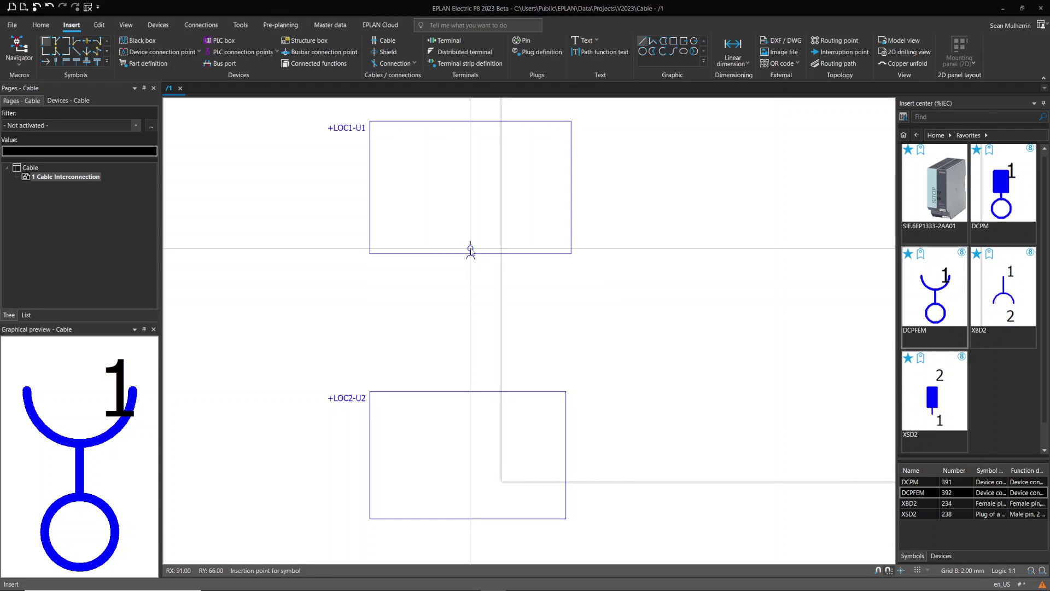
left_click(470, 249)
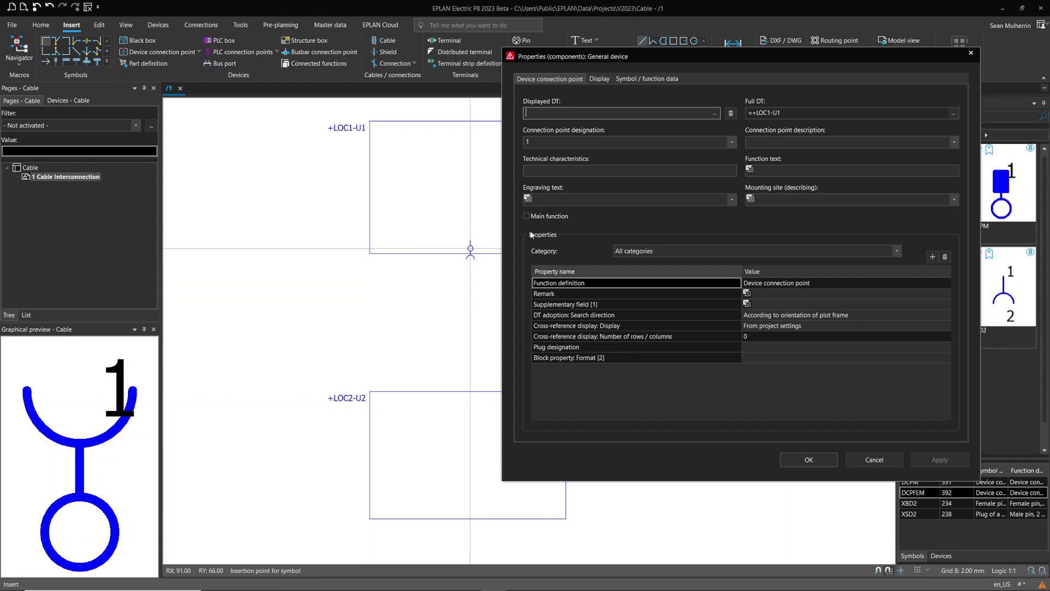
left_click(762, 348)
type("PL1")
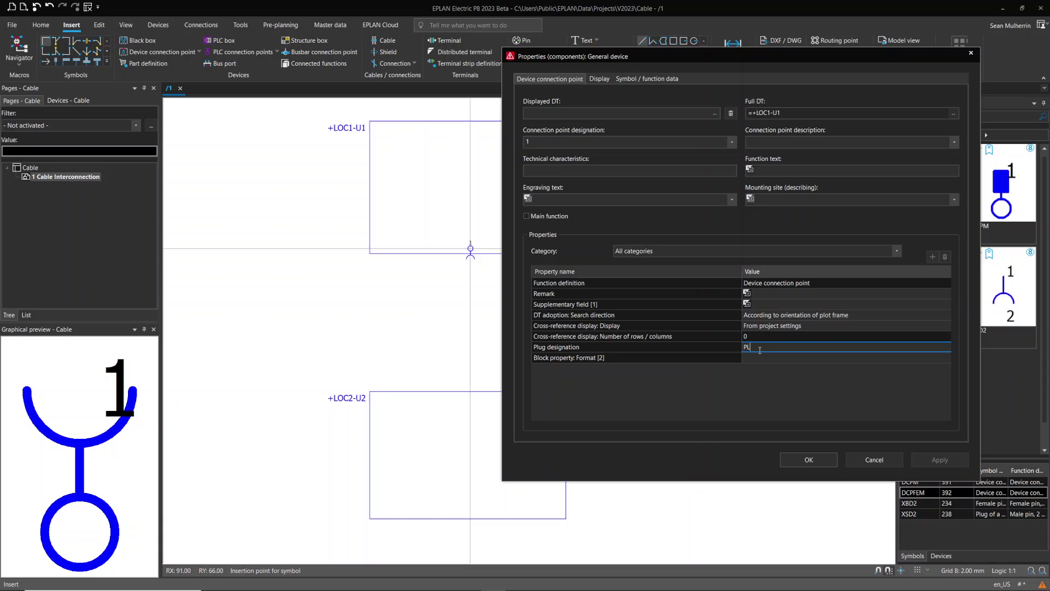
key("Return")
left_click(538, 141)
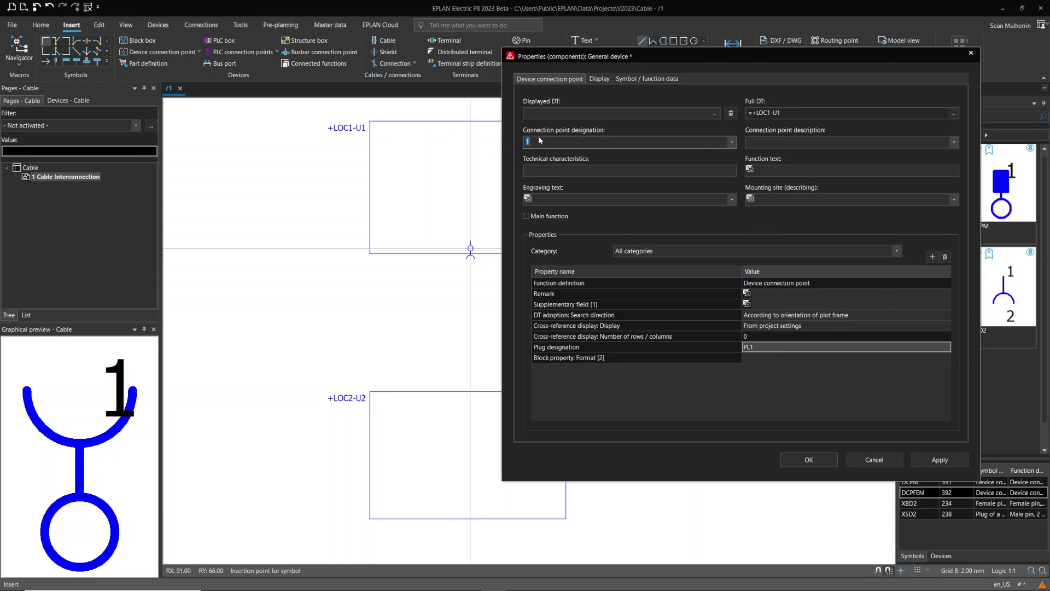
type("0")
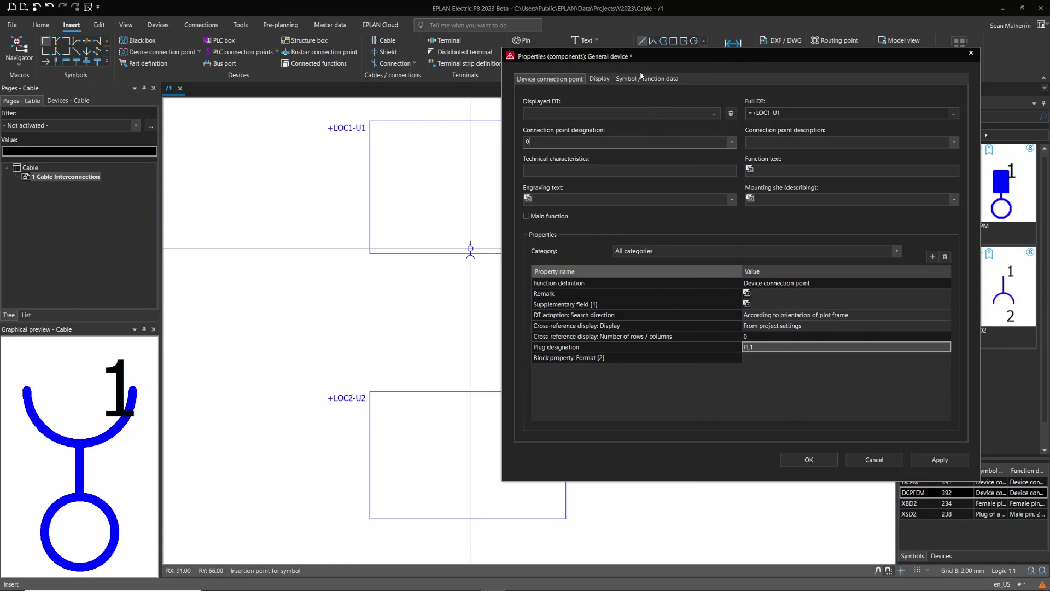
left_click(828, 459)
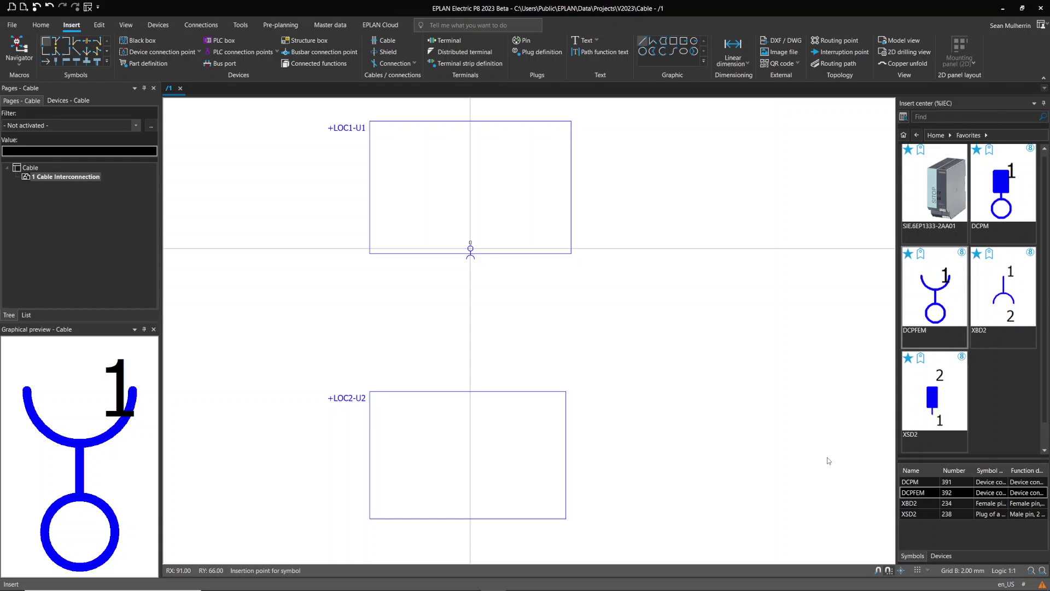
Step: Display the Plug designation property on the connection point so PL1 shows
left_click(470, 247)
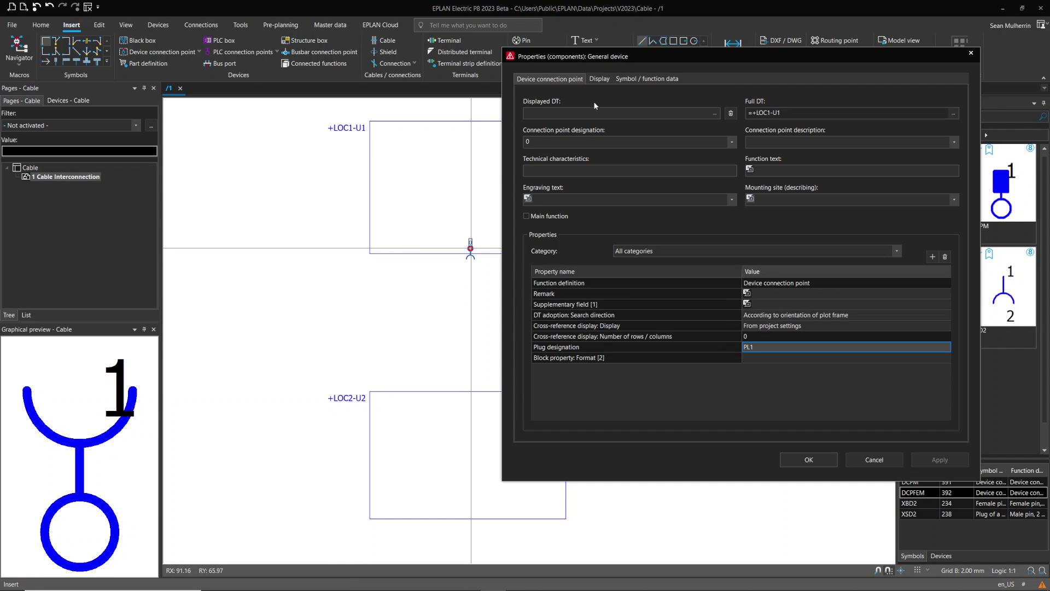
left_click(600, 77)
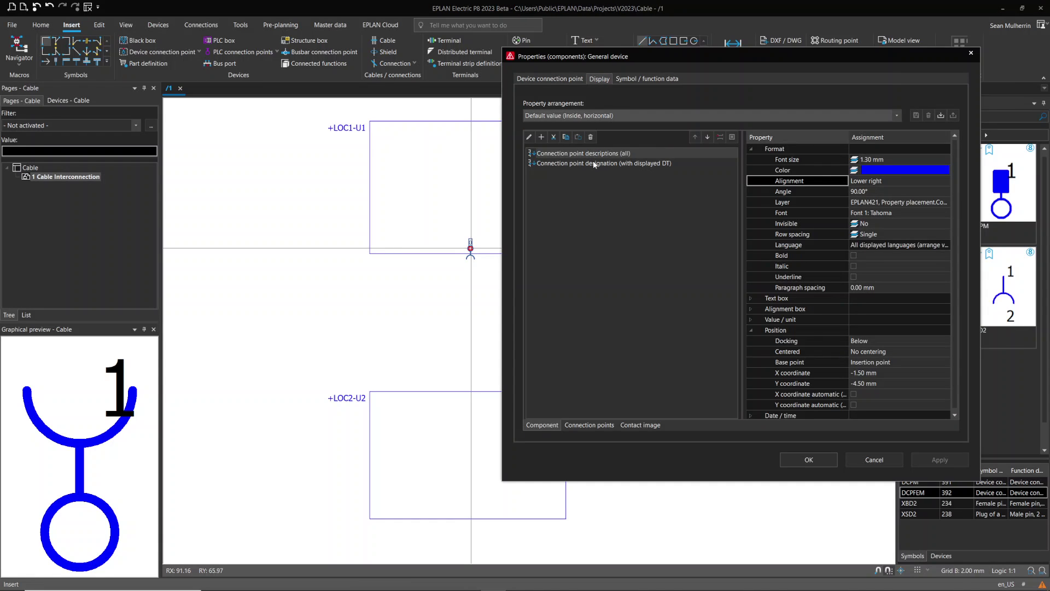
double_click(595, 163)
left_click(566, 212)
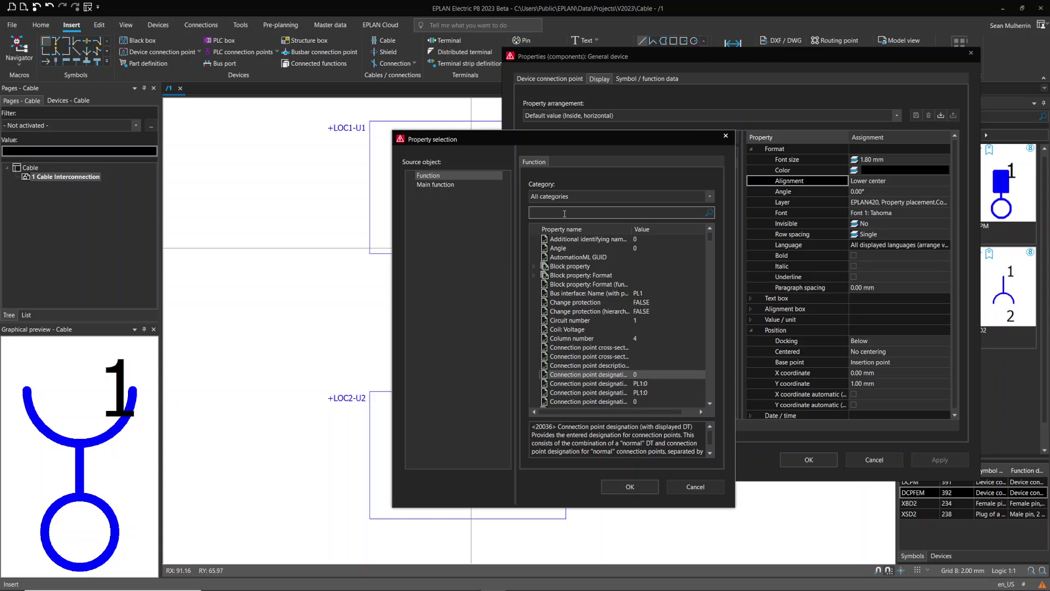
type("plug")
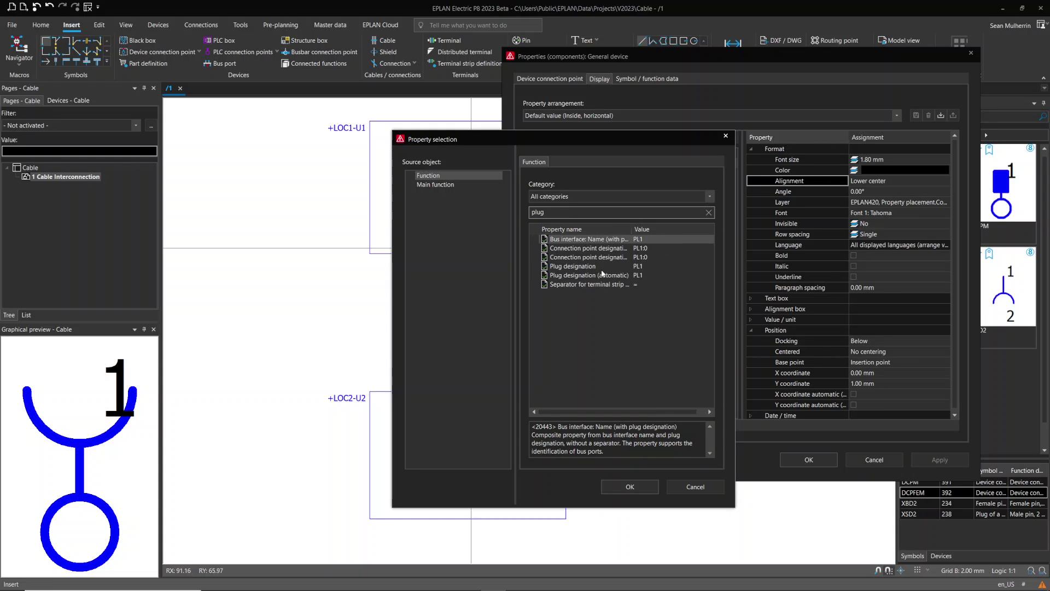
left_click(573, 266)
left_click(630, 487)
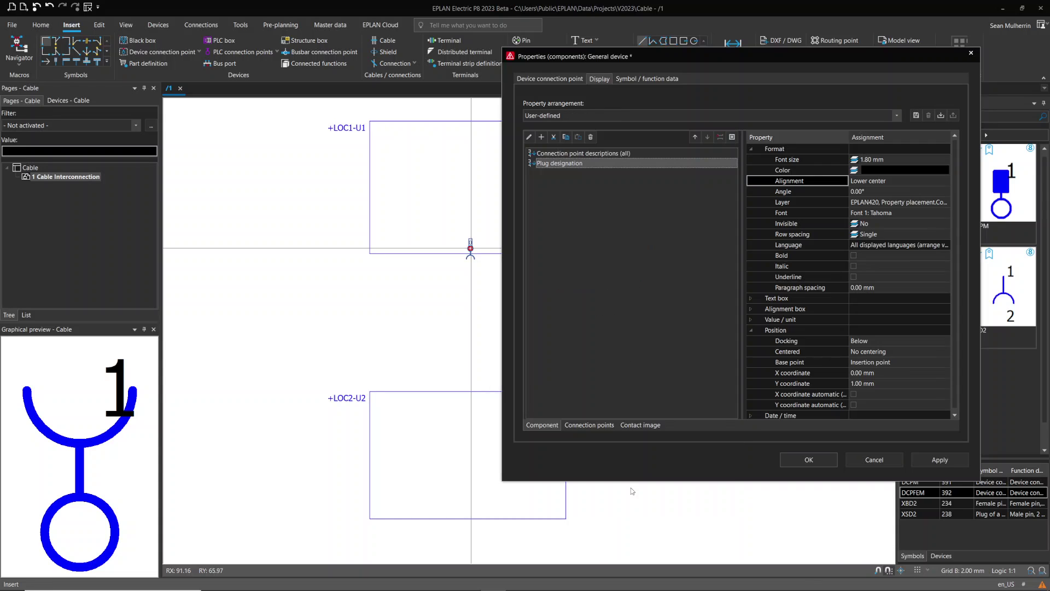
left_click(814, 460)
scroll(489, 289, "up", 1)
key("Escape")
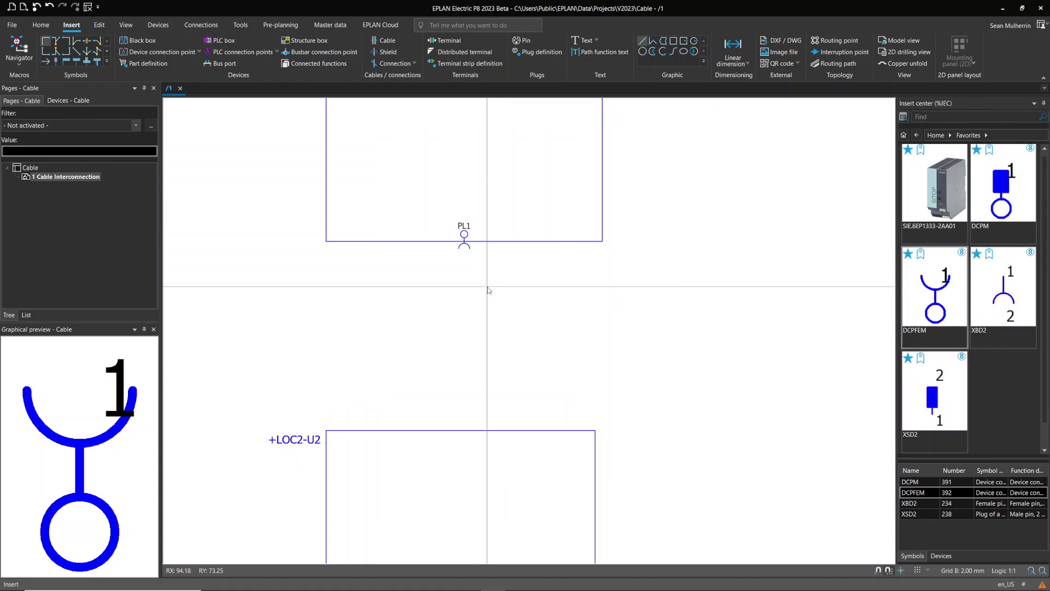
scroll(489, 290, "down", 1)
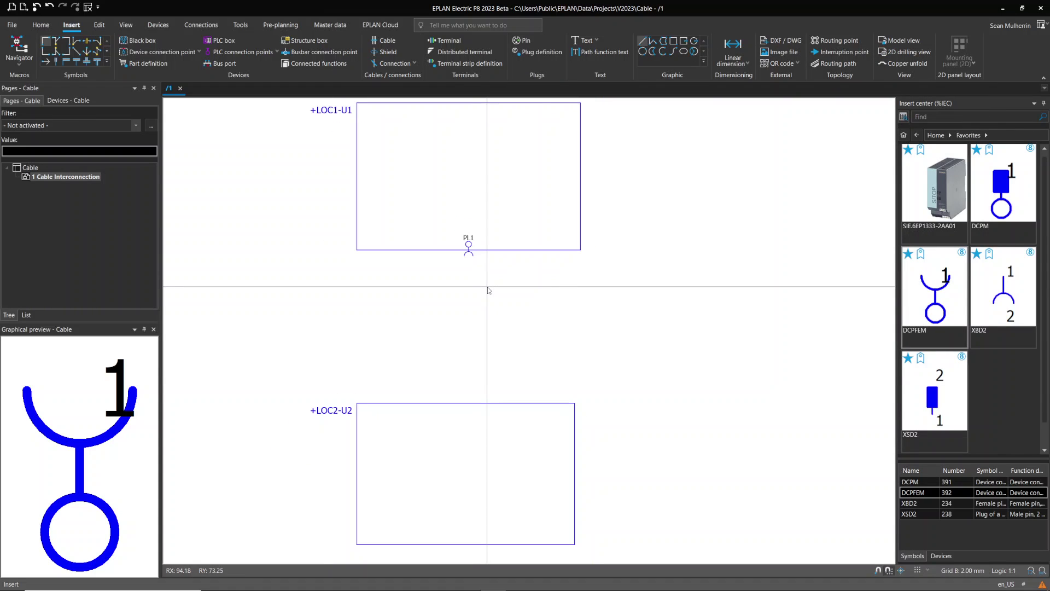
Step: Place a DCPM connection point on +LOC2-U2's top edge with plug designation PL2 and connection point 0
left_click(1006, 192)
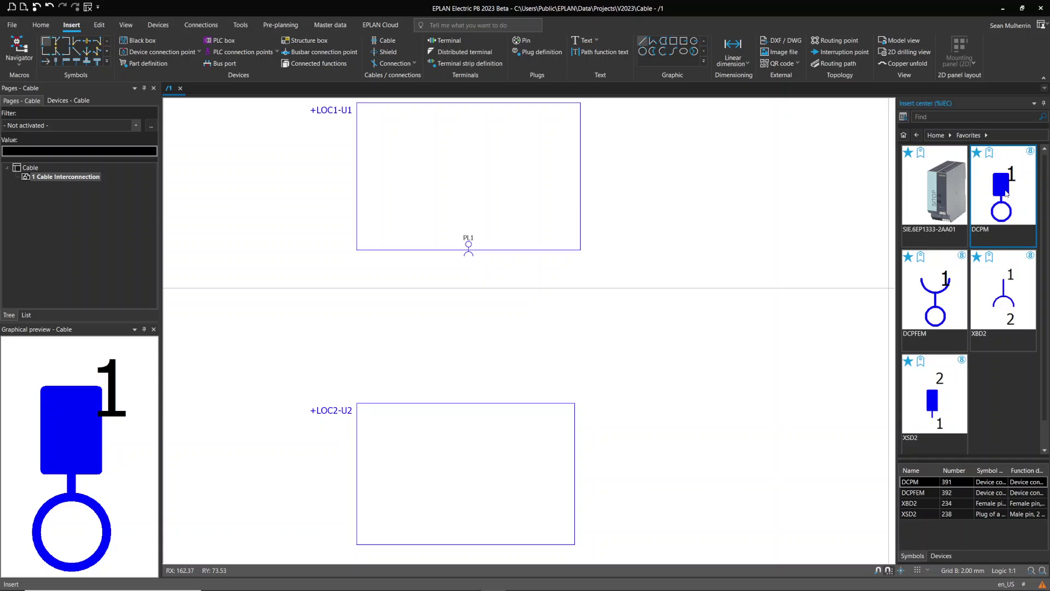
left_click_drag(1009, 192, 493, 404)
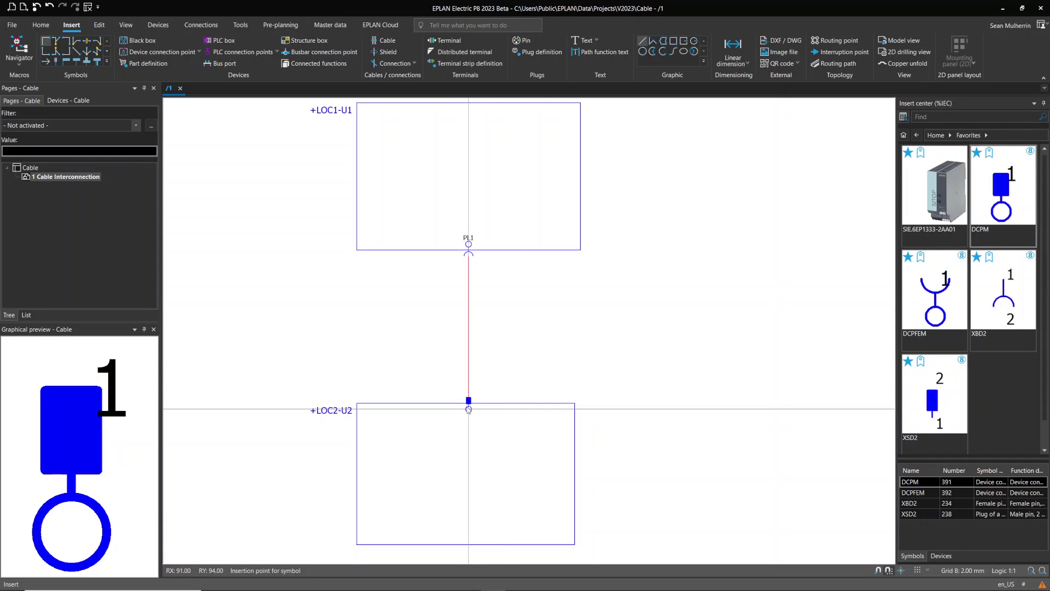
left_click(469, 411)
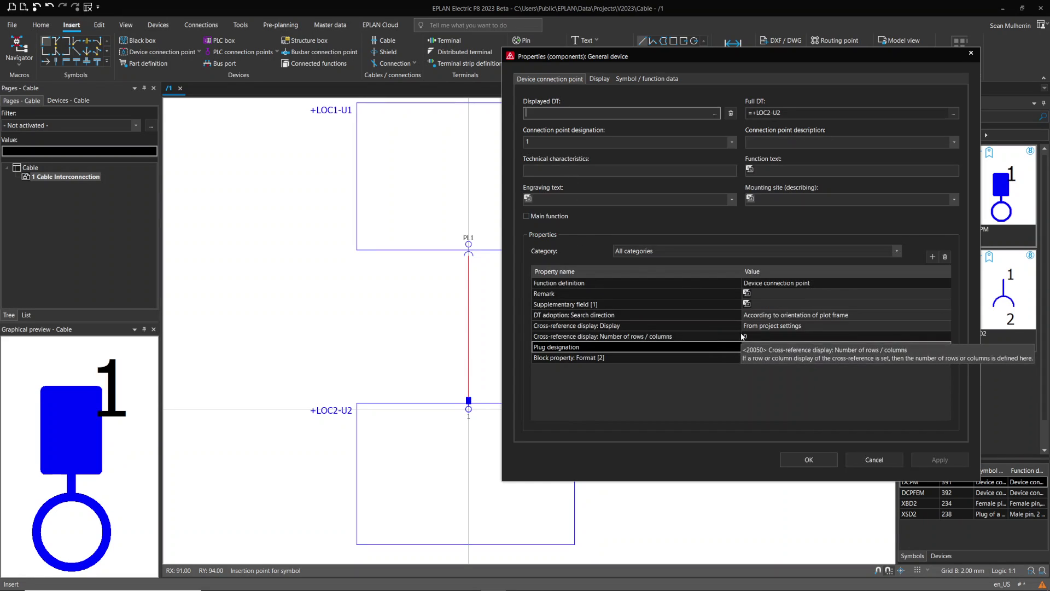
left_click(758, 346)
type("PL2")
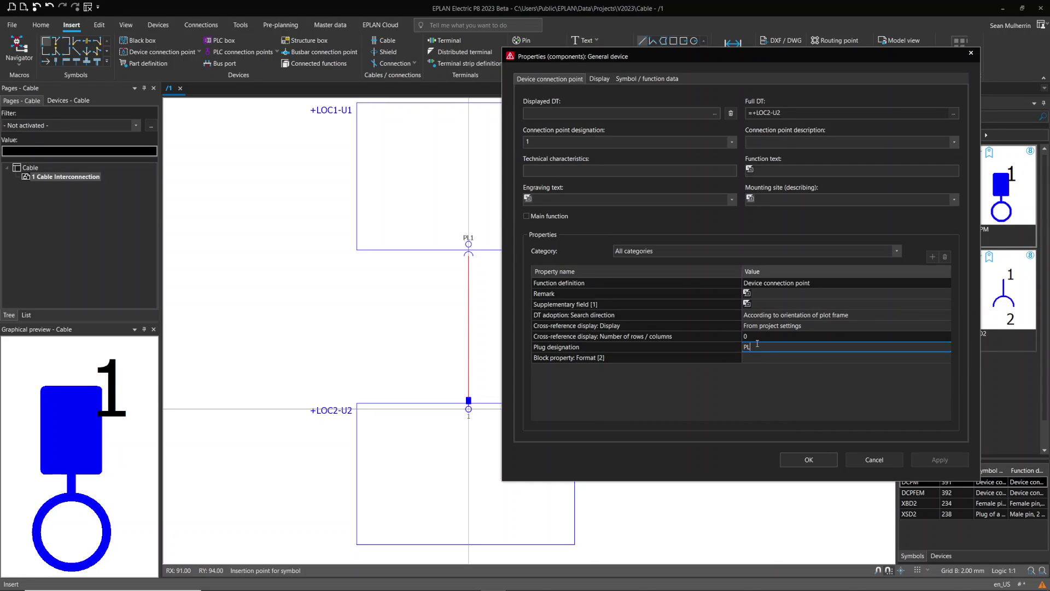
left_click(543, 144)
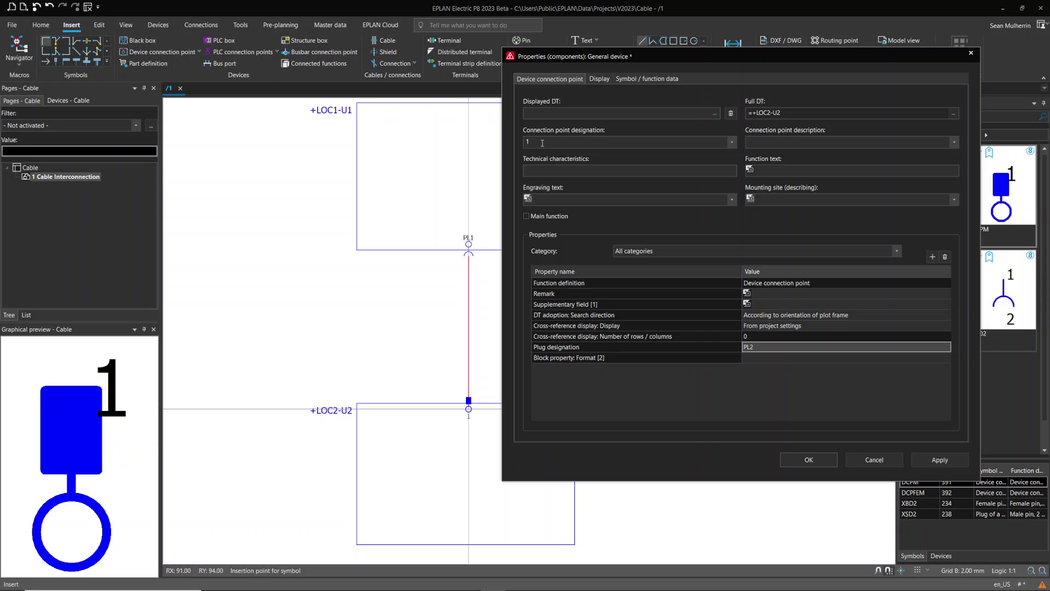
key("BackSpace")
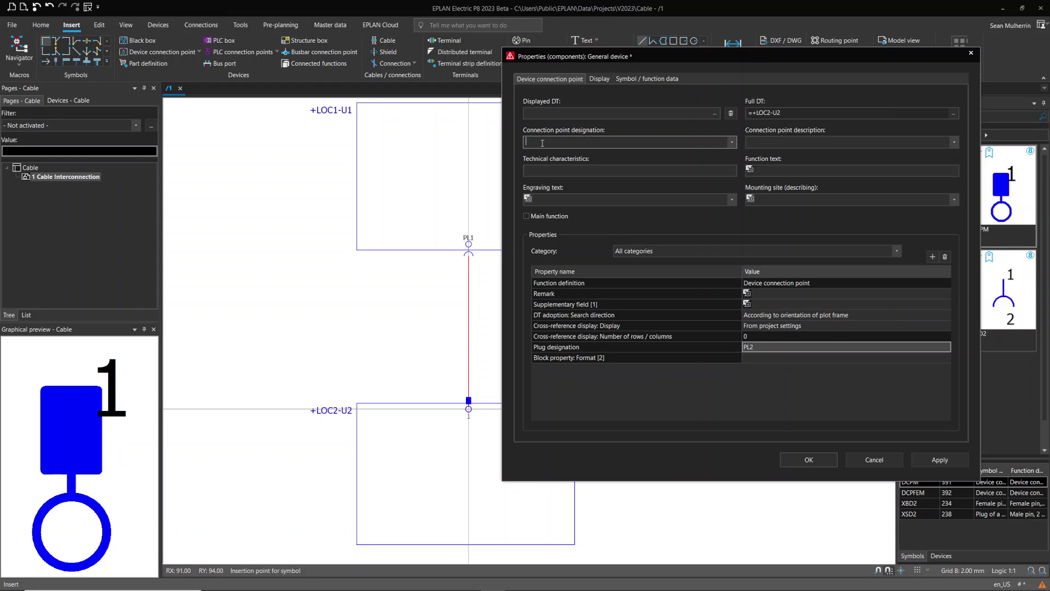
type("0")
Step: Display the Plug designation property on the connection point so PL2 shows
left_click(598, 79)
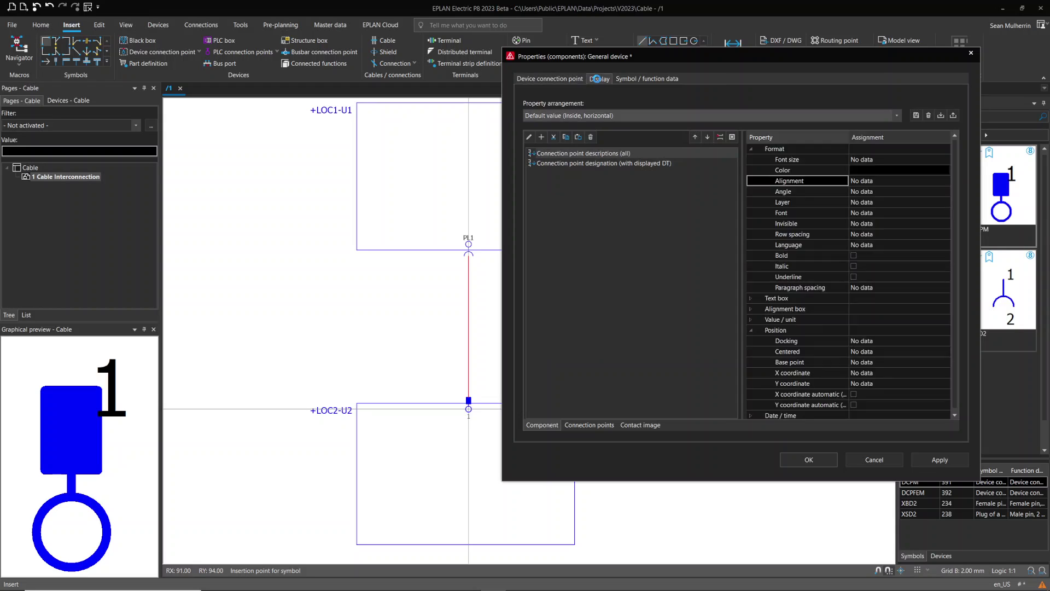
double_click(586, 164)
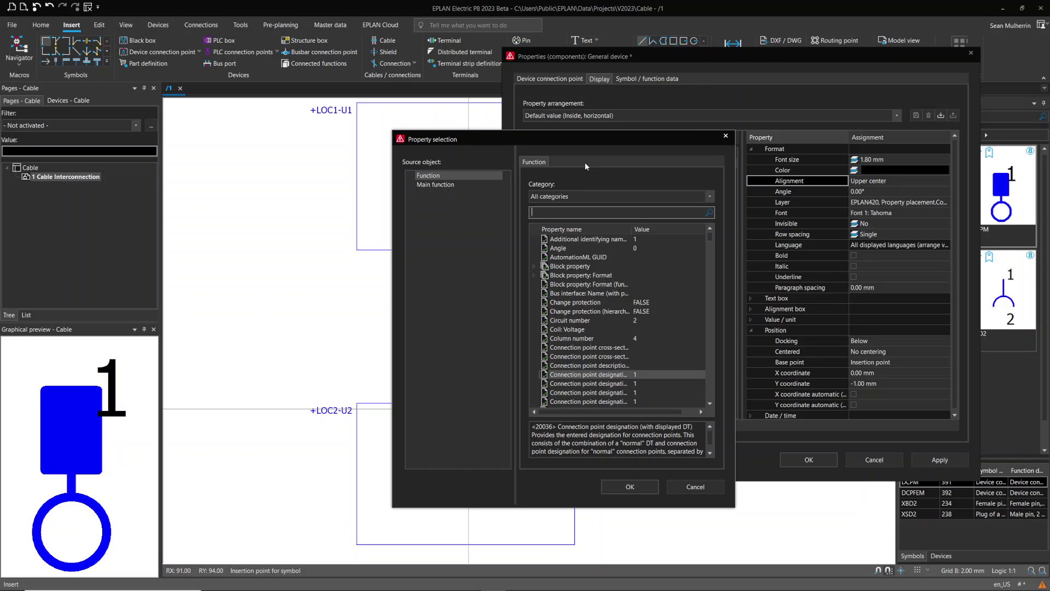
left_click(583, 198)
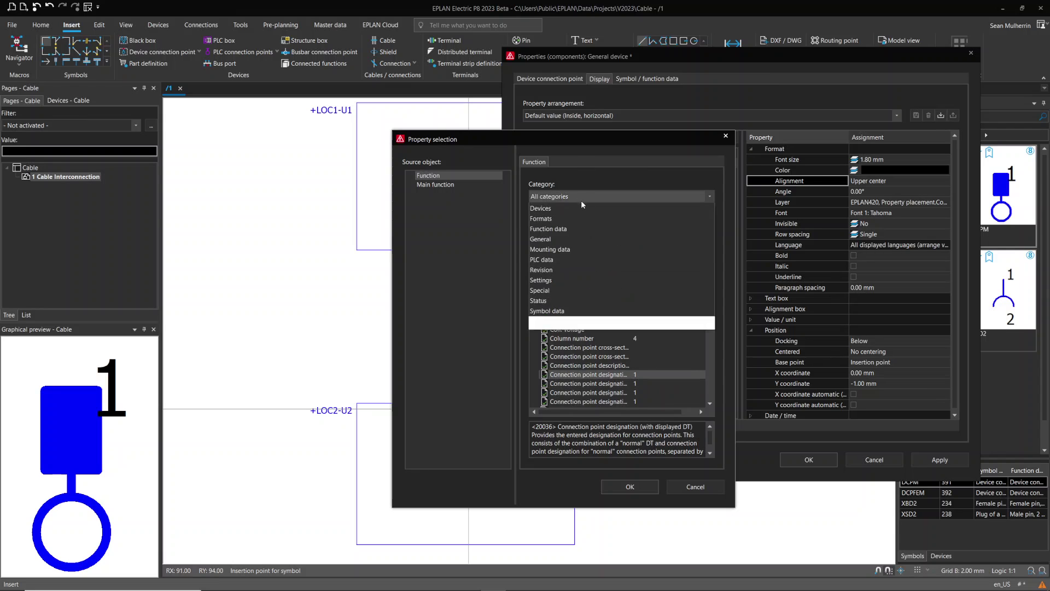
left_click(585, 199)
left_click(580, 211)
type("plug")
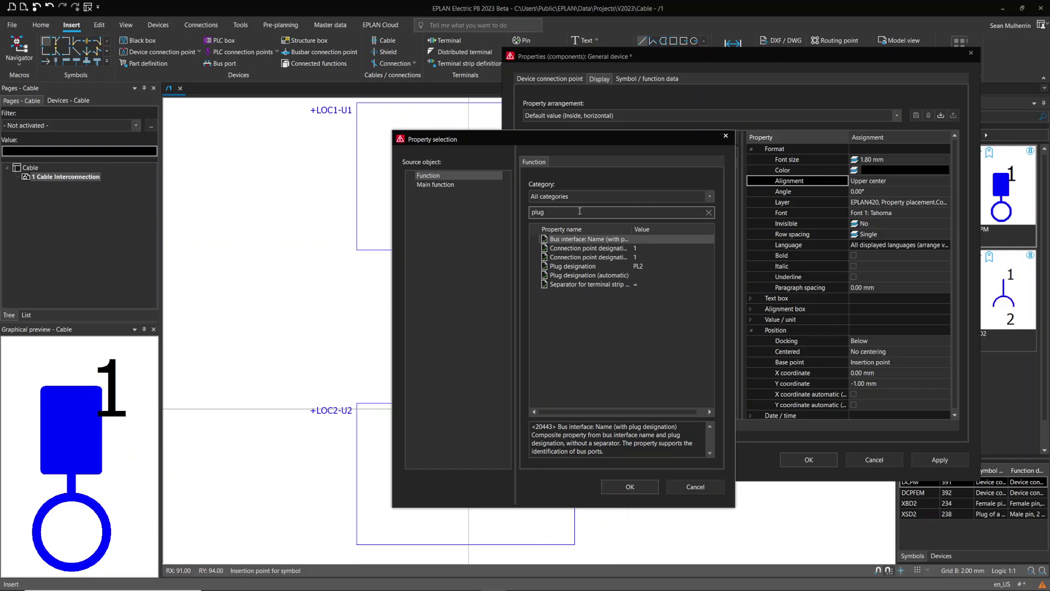
left_click(574, 268)
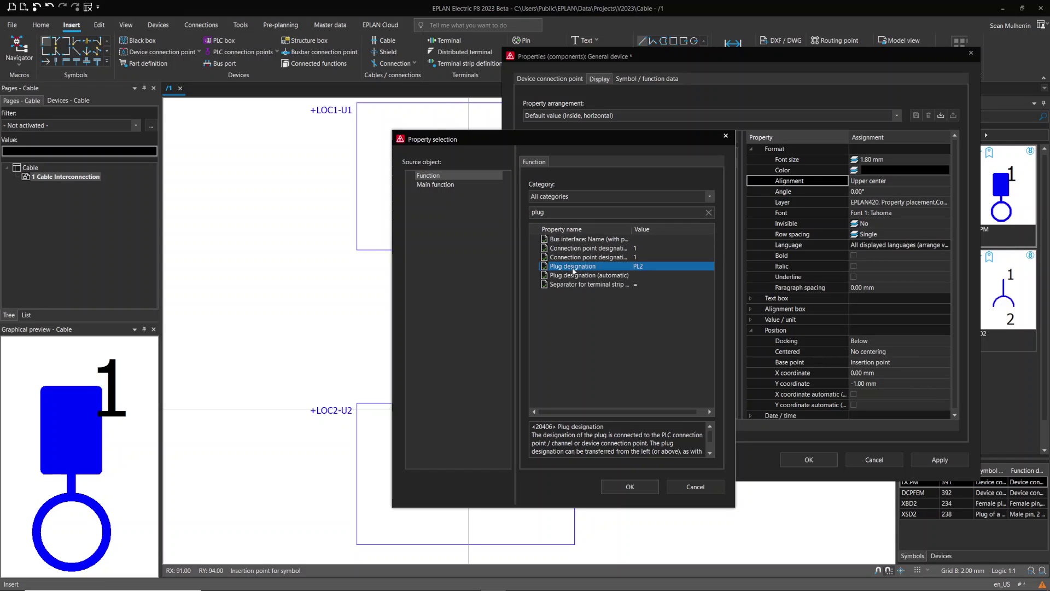
left_click(629, 487)
left_click(808, 460)
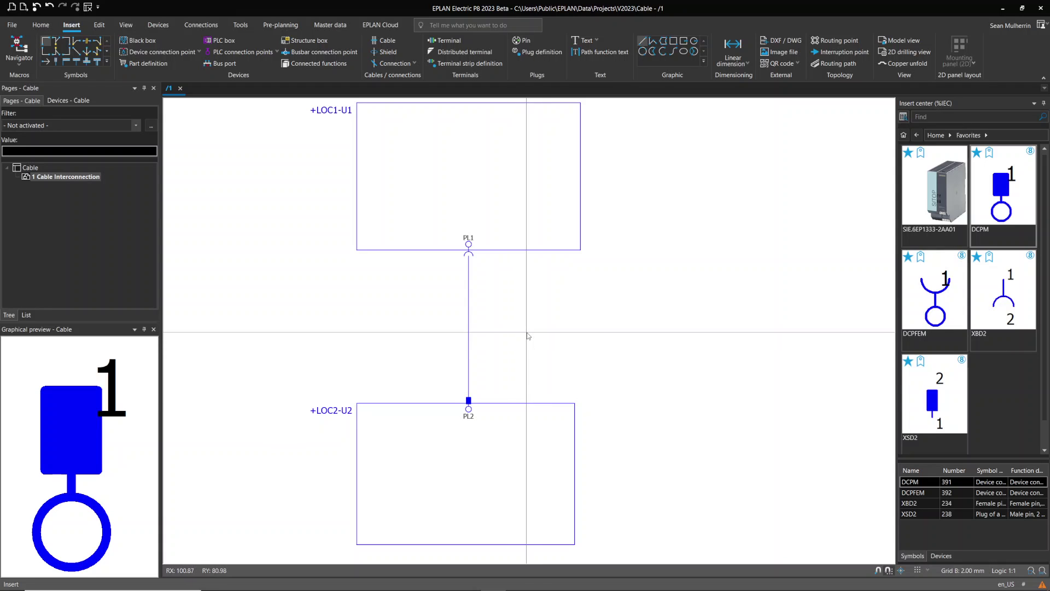
Step: Place the XBD2 female pin on the connection at PL2 and designate it -X2
mouse_move(1006, 304)
left_mouse_down()
mouse_move(1017, 306)
mouse_move(621, 331)
mouse_move(498, 364)
mouse_move(469, 385)
left_mouse_up()
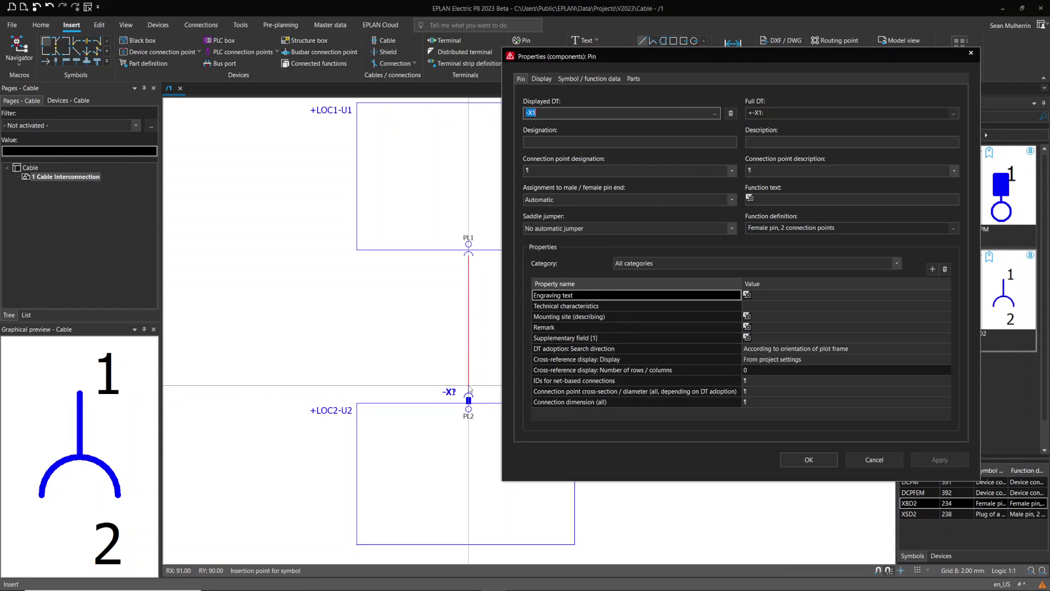
left_click(545, 114)
key("BackSpace")
type("2")
key("Return")
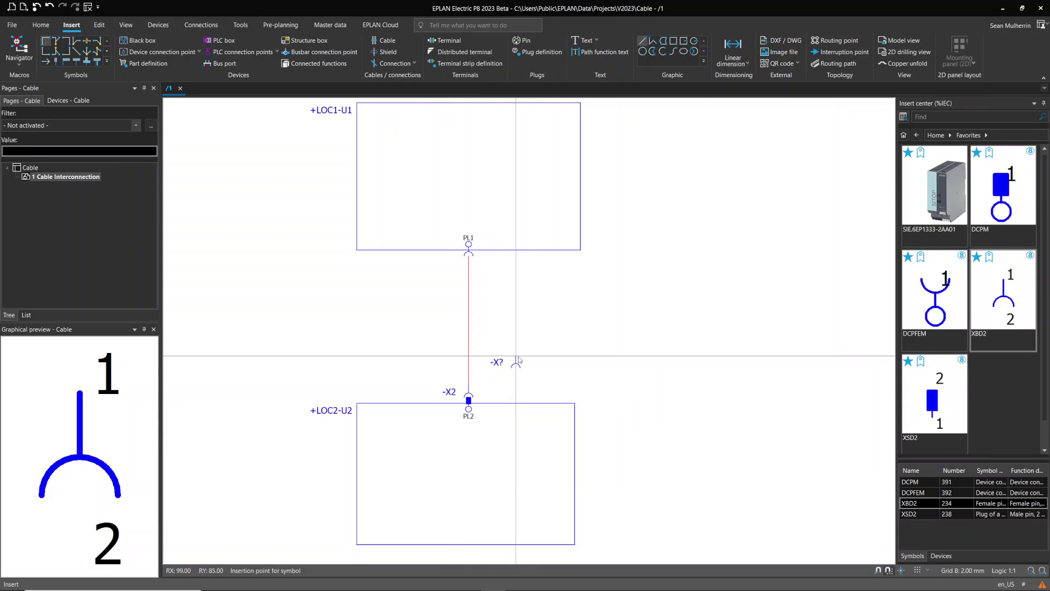
Step: Place the XSD2 male plug -X1 on the upper connection end below PL1
left_click(944, 406)
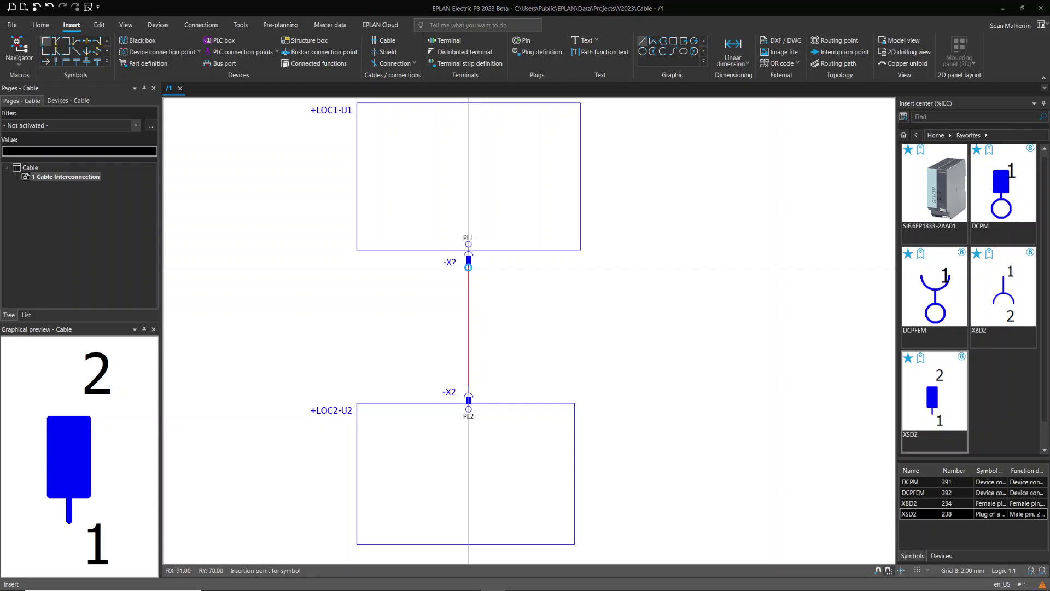
left_click(469, 271)
left_click(544, 113)
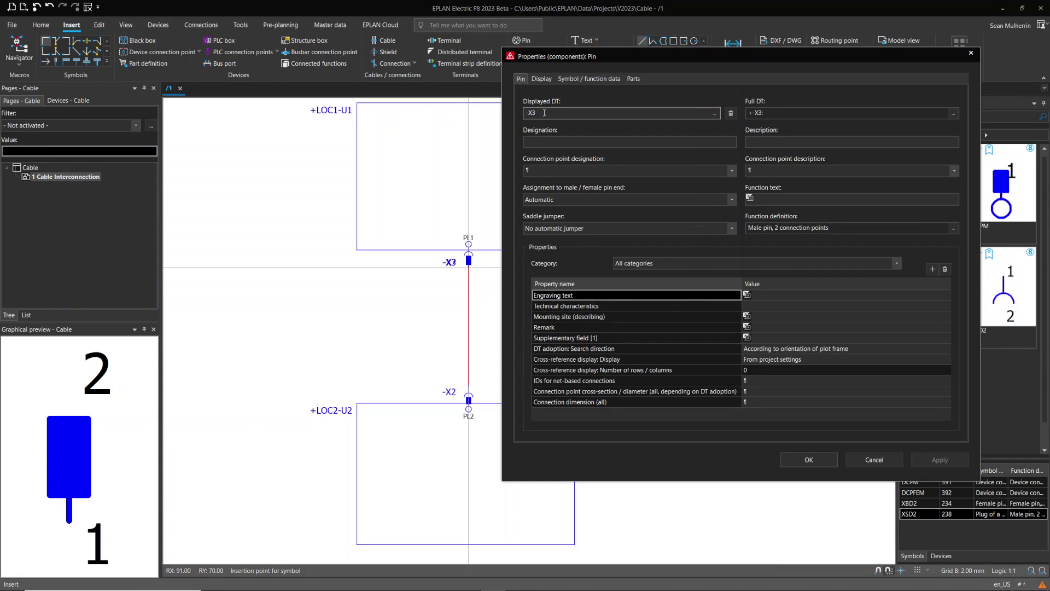
key("Return")
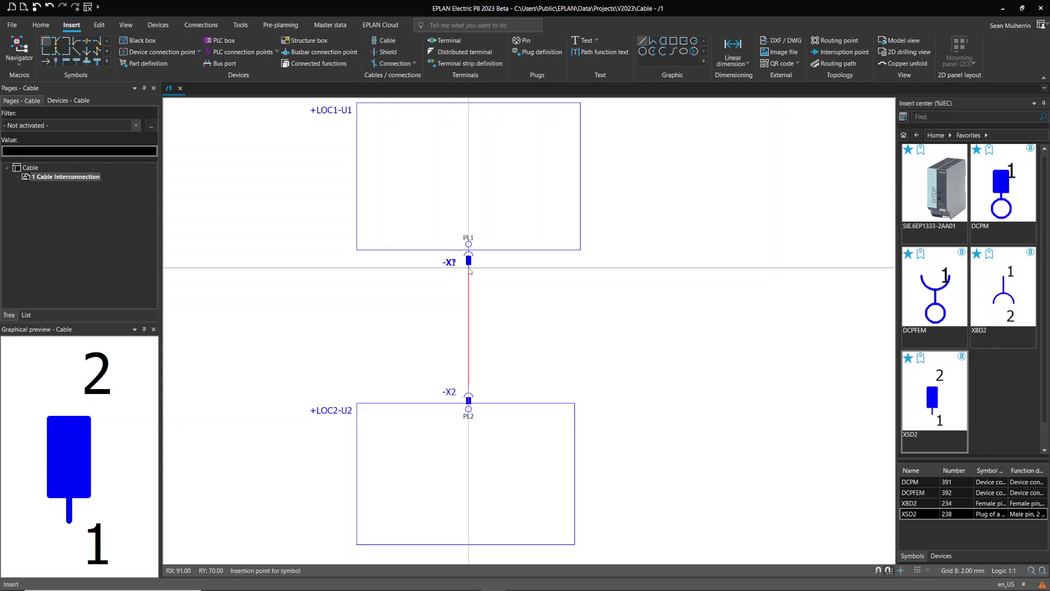
key("Escape")
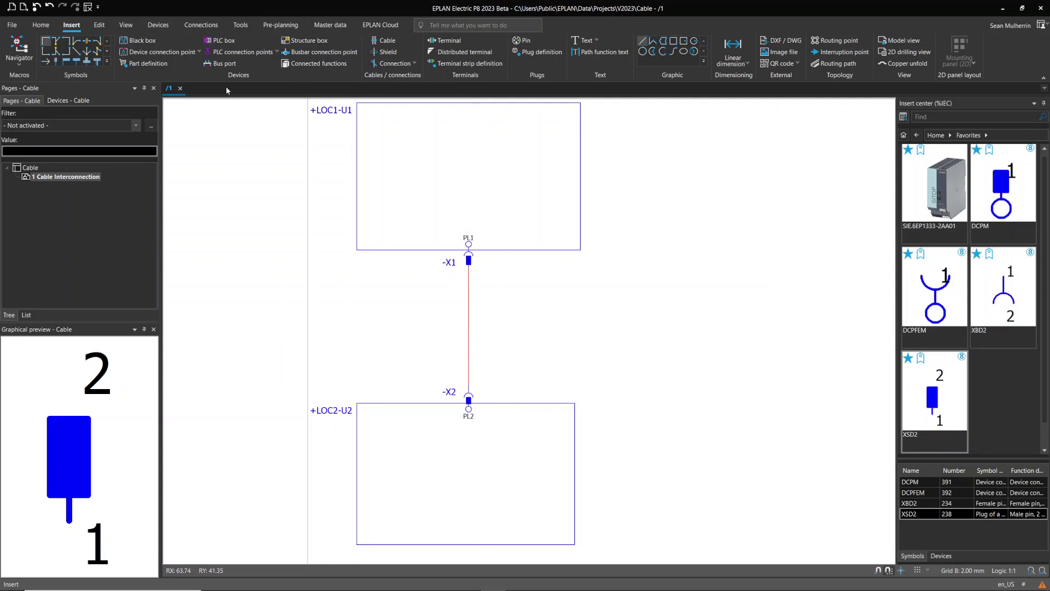
Step: Draw cable -W1 across the connection between -X1 and -X2, accepting default properties
left_click(385, 41)
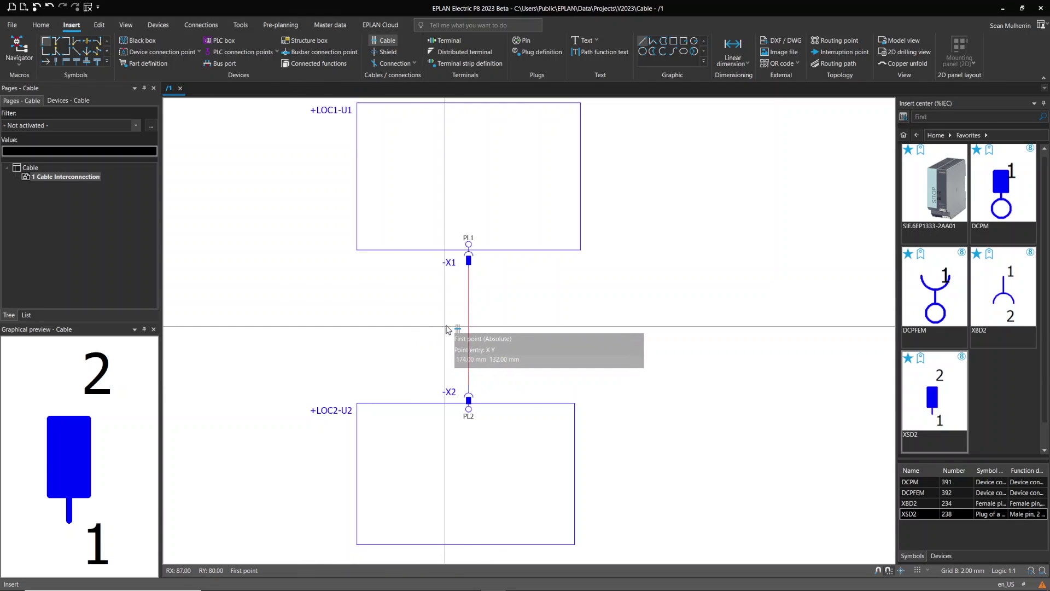
left_click(452, 327)
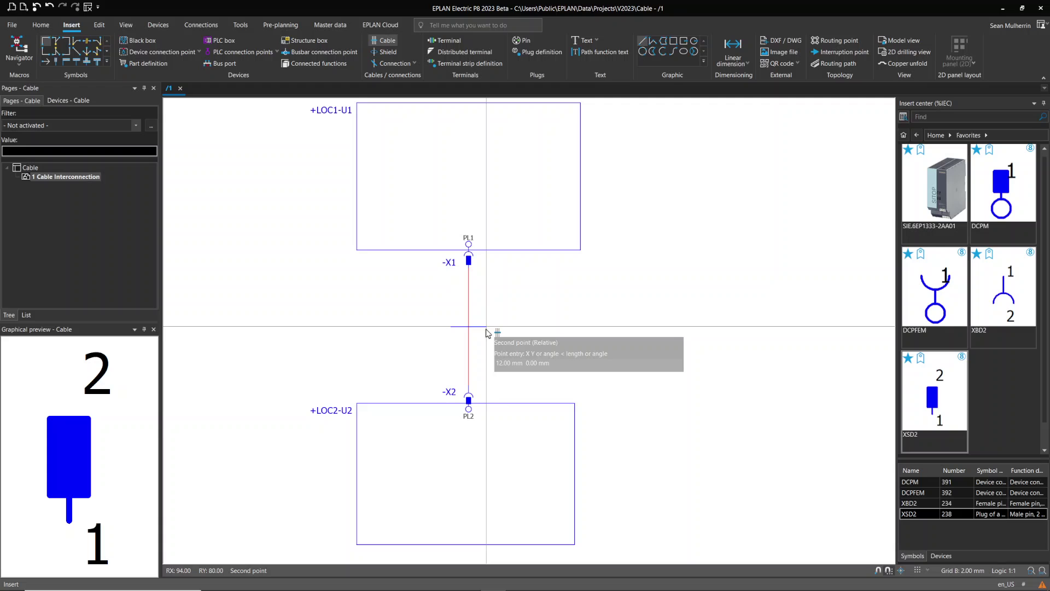
left_click(491, 370)
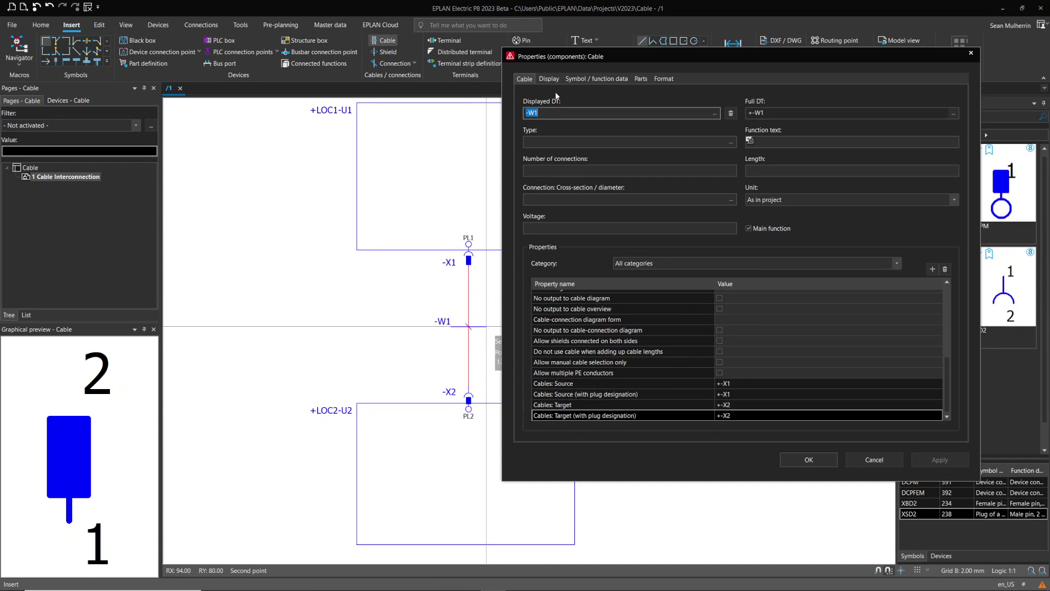
left_click(813, 460)
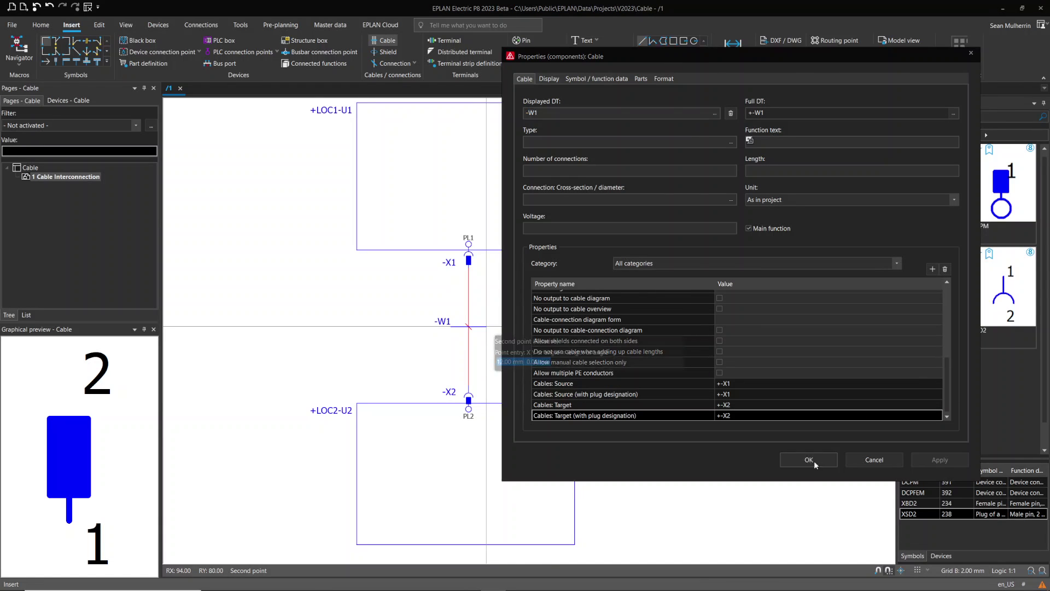
key("Escape")
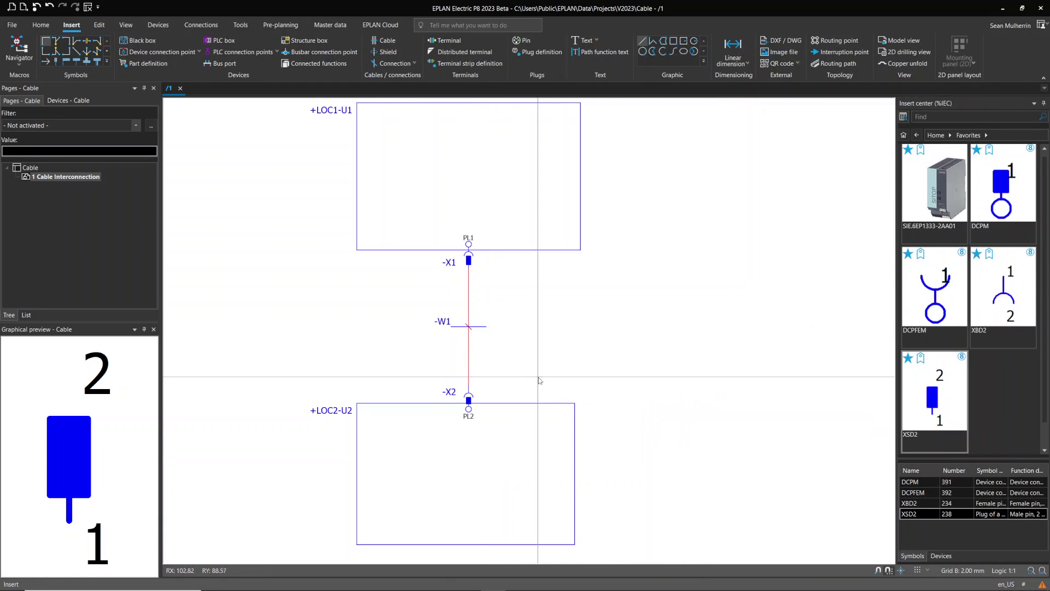
Step: Set cable -W1's connection definition point to Single-line representation and review its interconnected devices
double_click(469, 332)
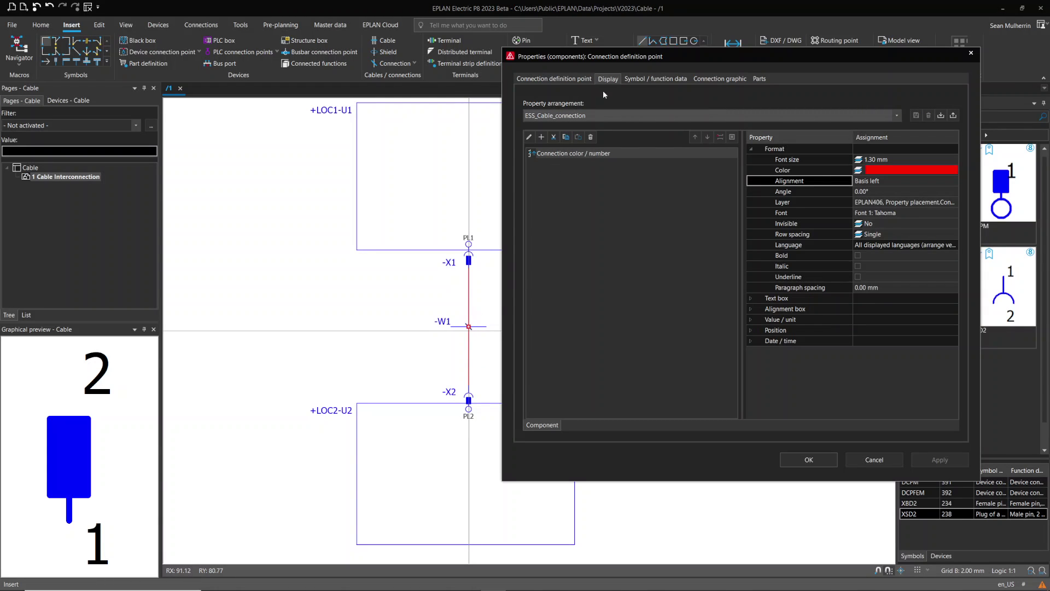
left_click(655, 79)
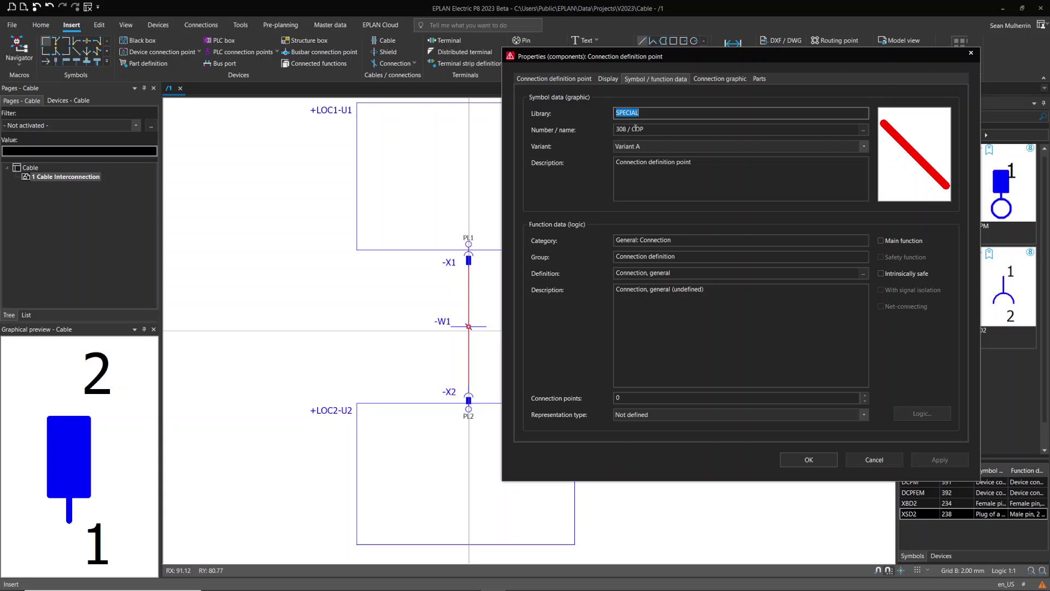
left_click(653, 415)
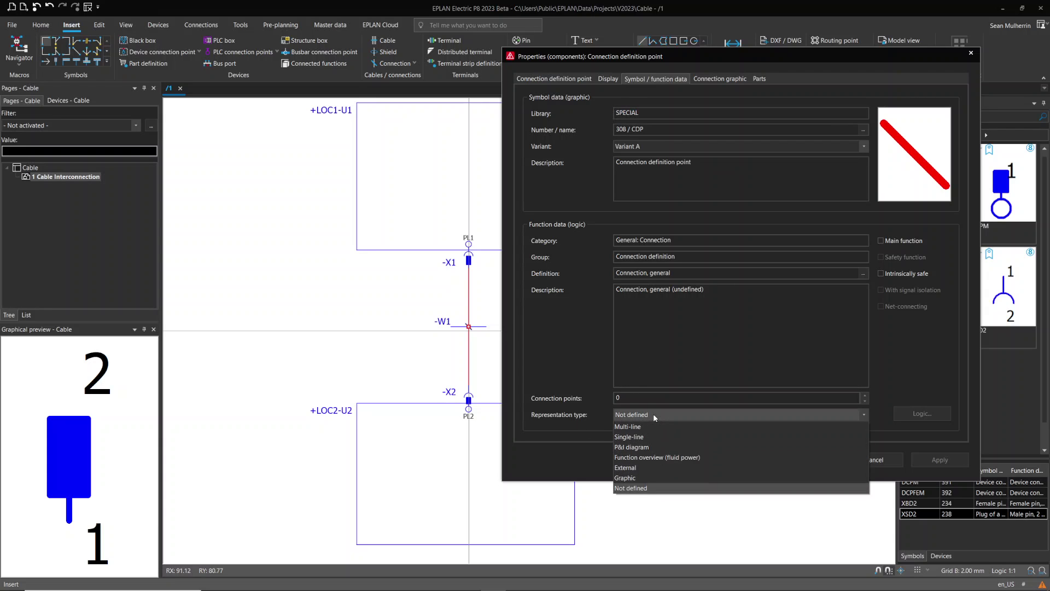
left_click(649, 436)
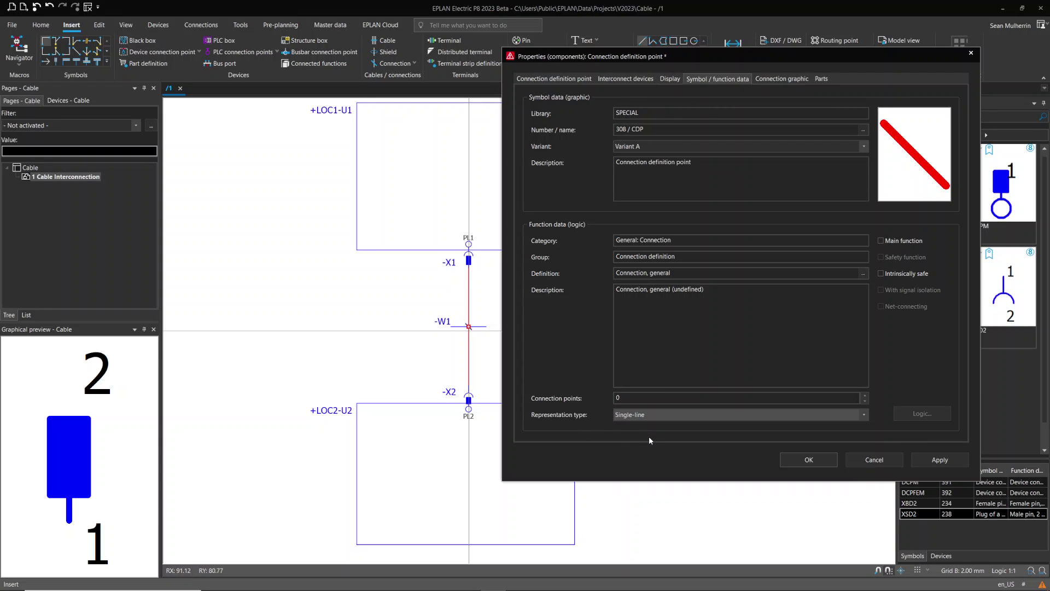
left_click(939, 460)
left_click(627, 80)
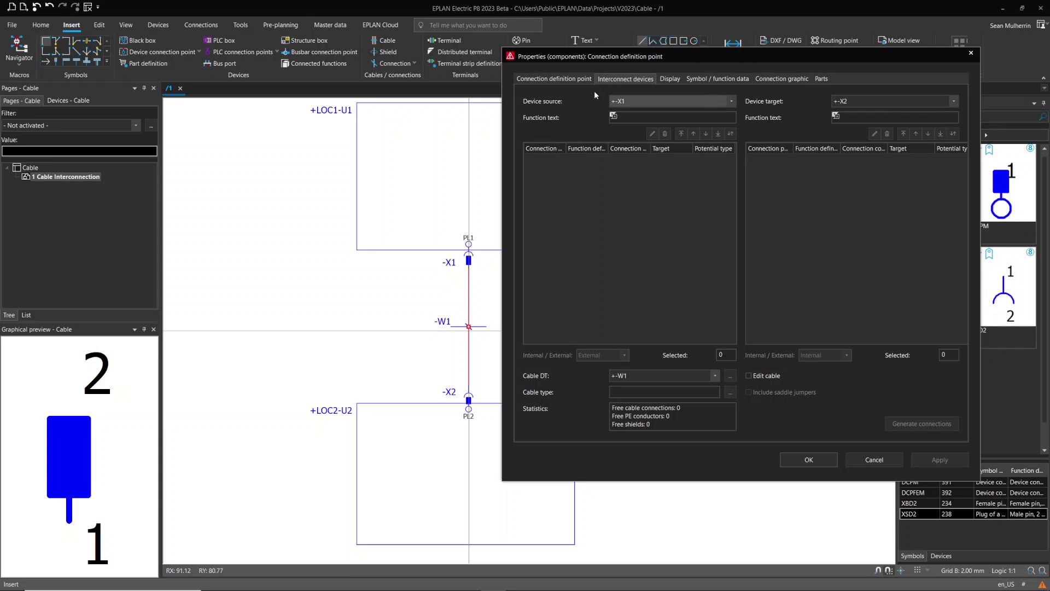
left_click(718, 78)
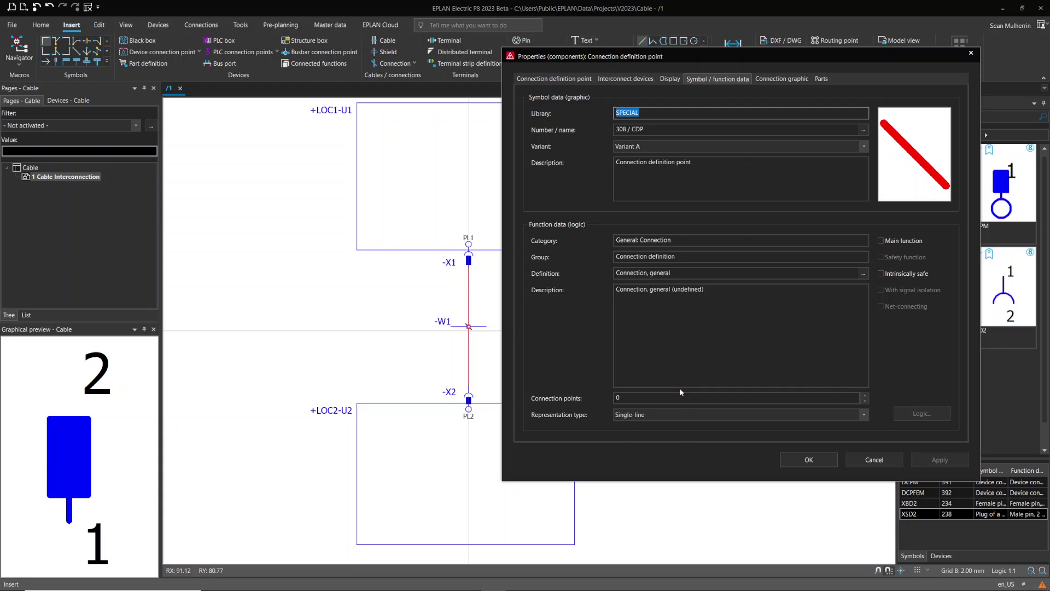
left_click(562, 80)
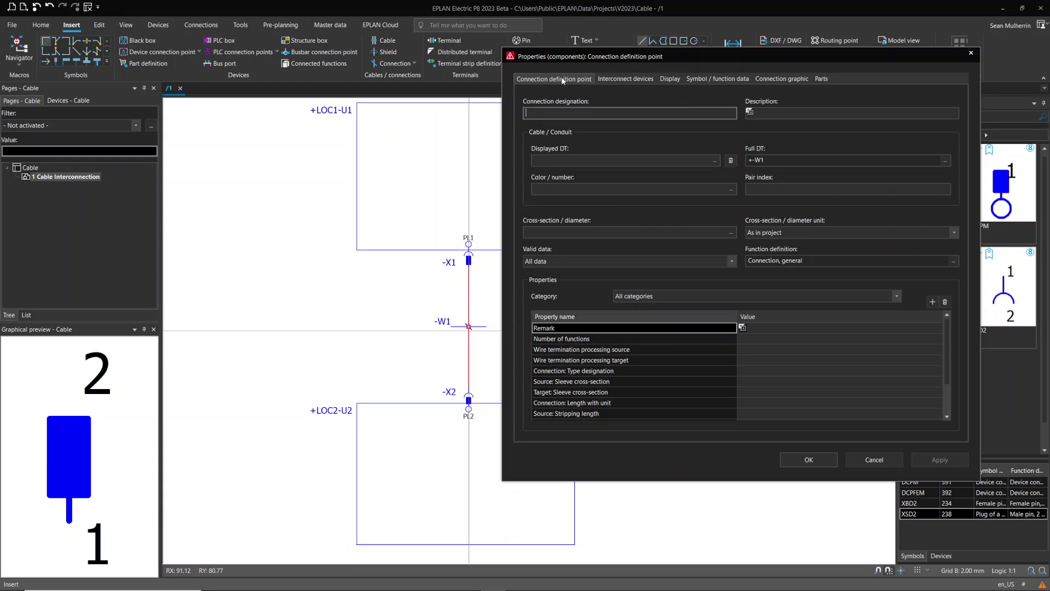
left_click(818, 458)
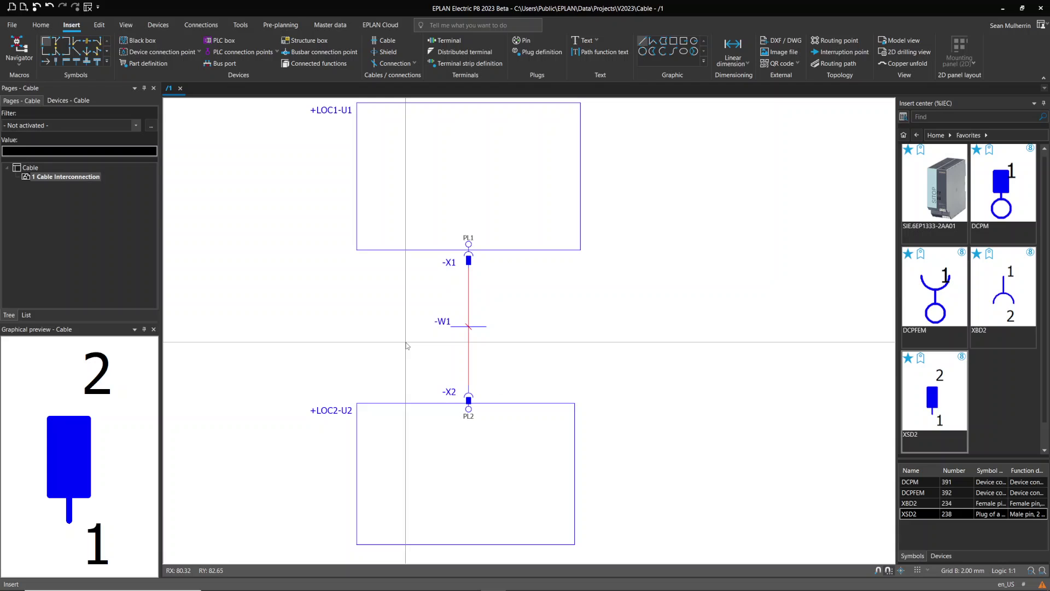
left_click(439, 324)
double_click(438, 322)
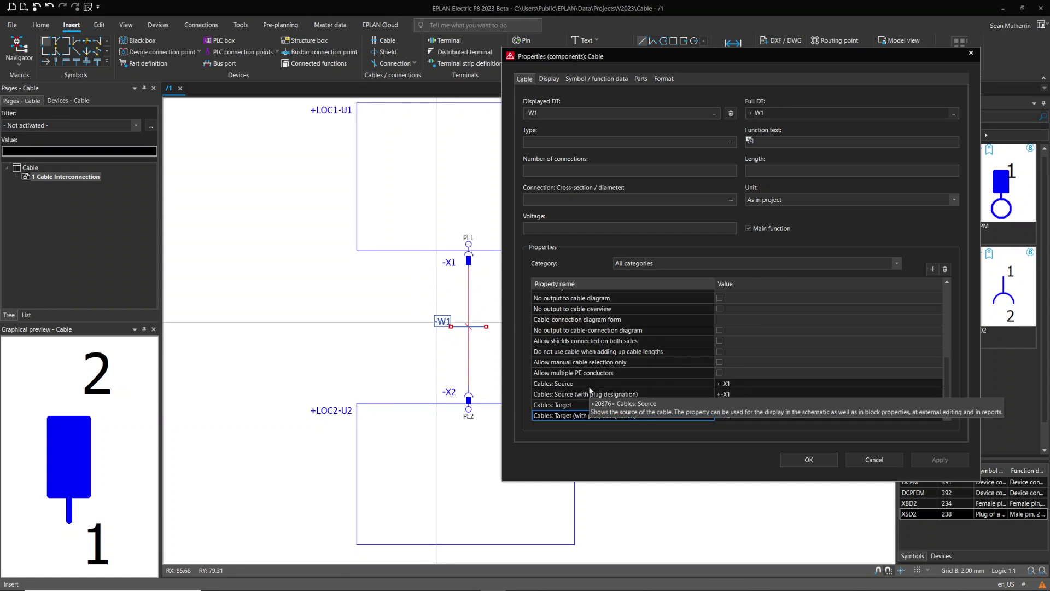
left_click(746, 385)
left_click(746, 391)
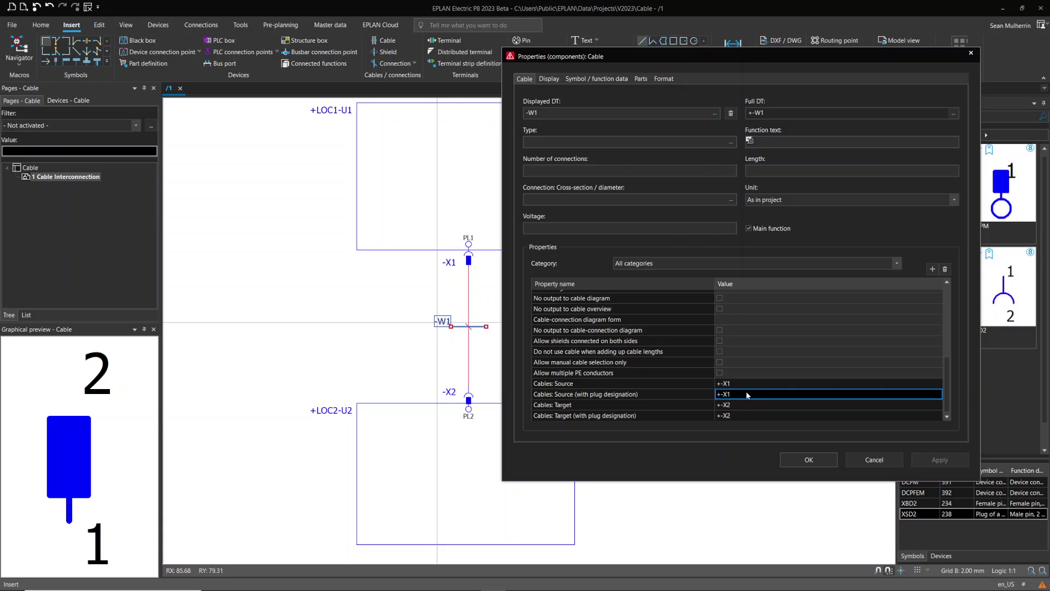
left_click(746, 404)
left_click(747, 416)
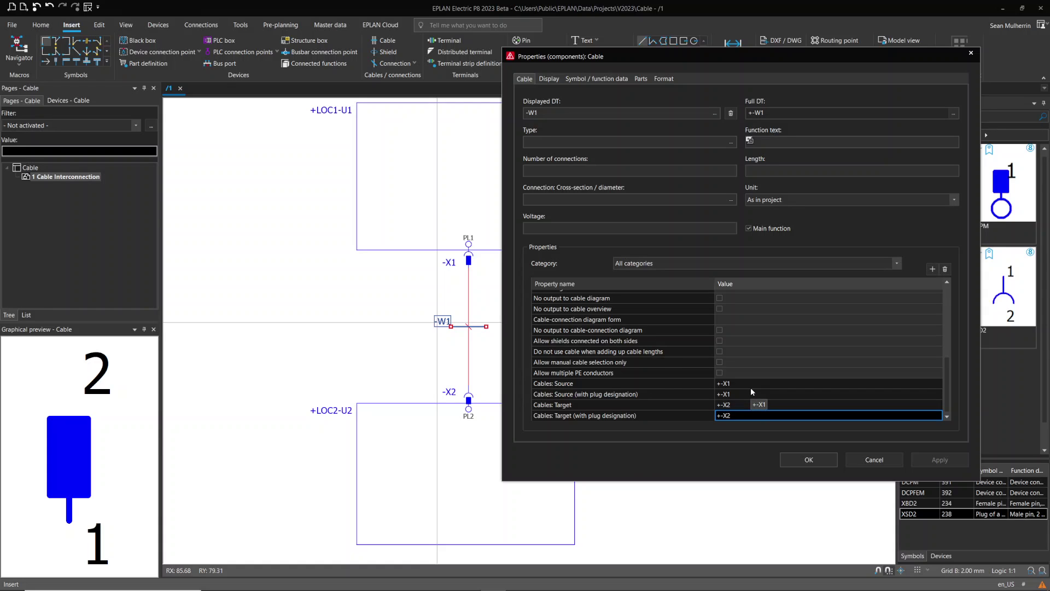
left_click(605, 78)
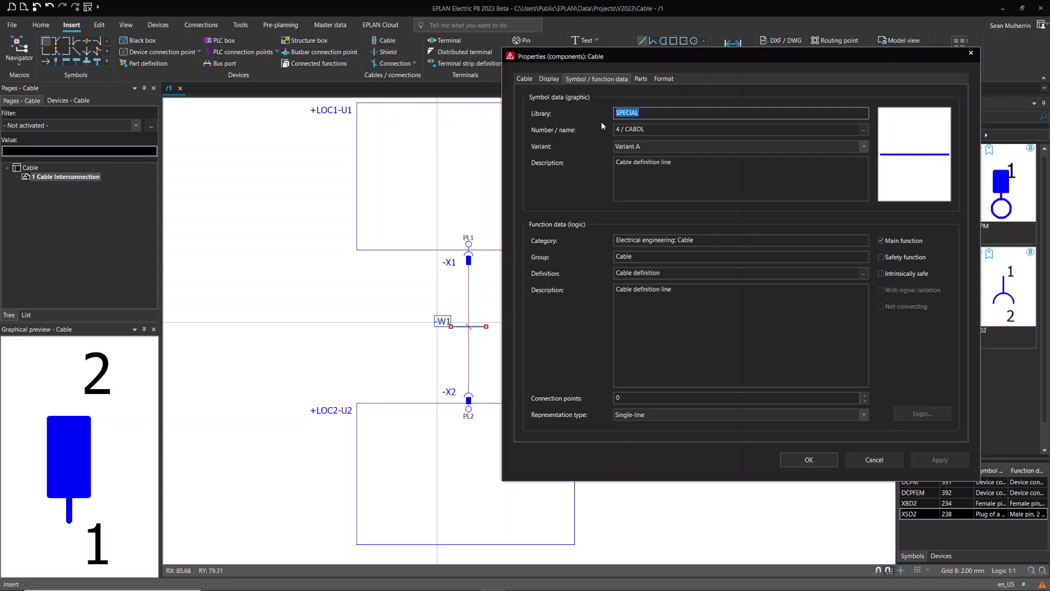
key("Return")
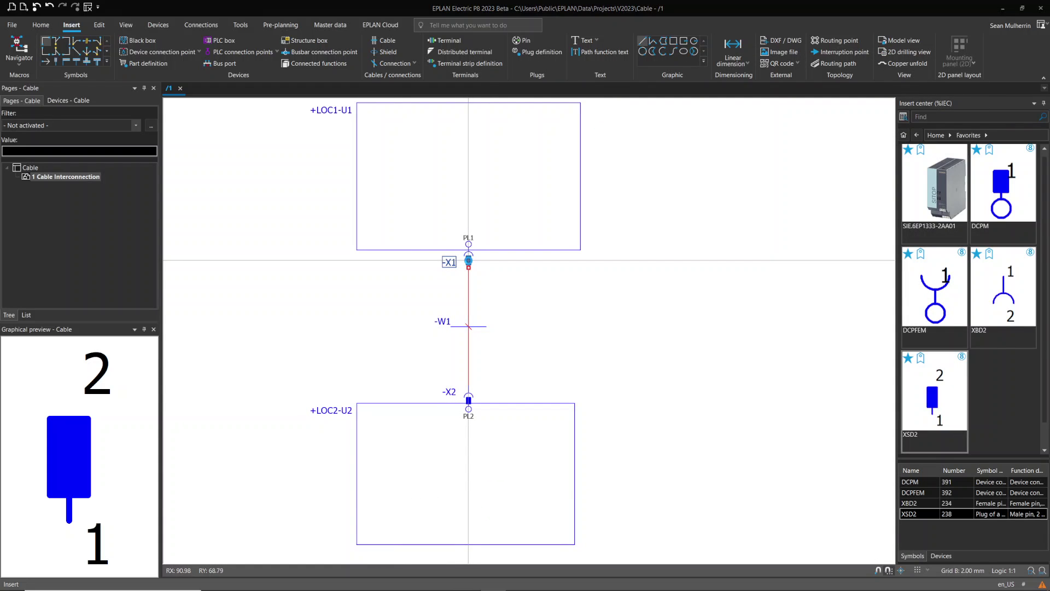
Step: Change plug -X1's function definition to 'Connection splicer, variable' and apply it
double_click(468, 260)
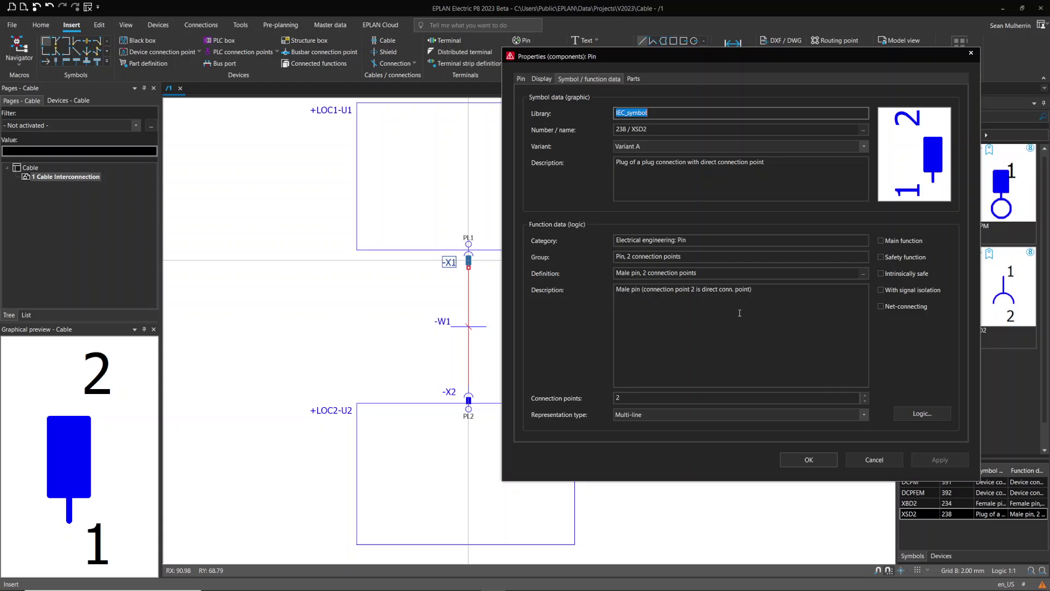
left_click_drag(683, 260, 602, 254)
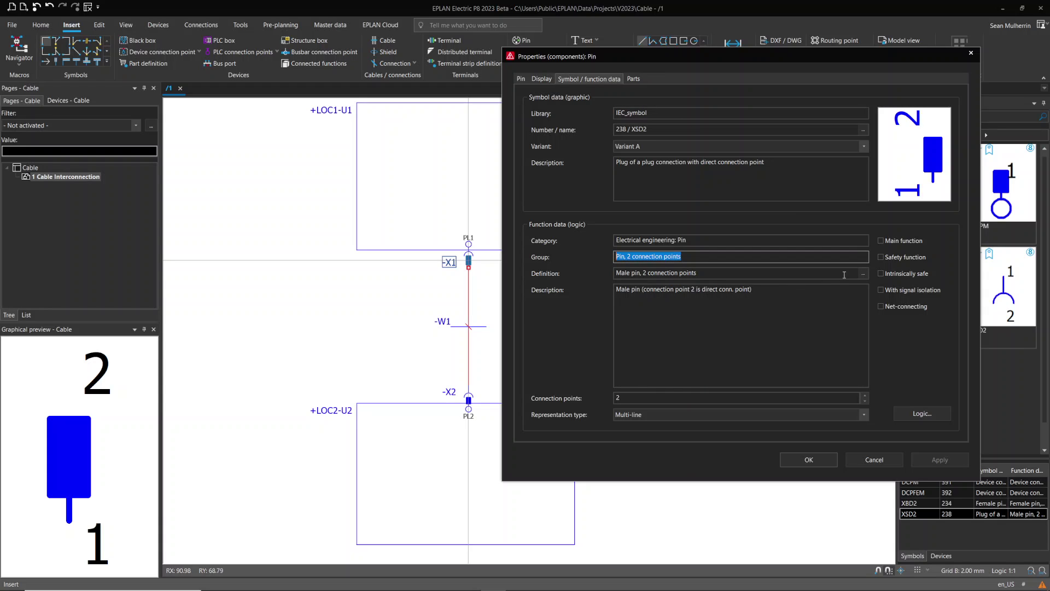
left_click(863, 274)
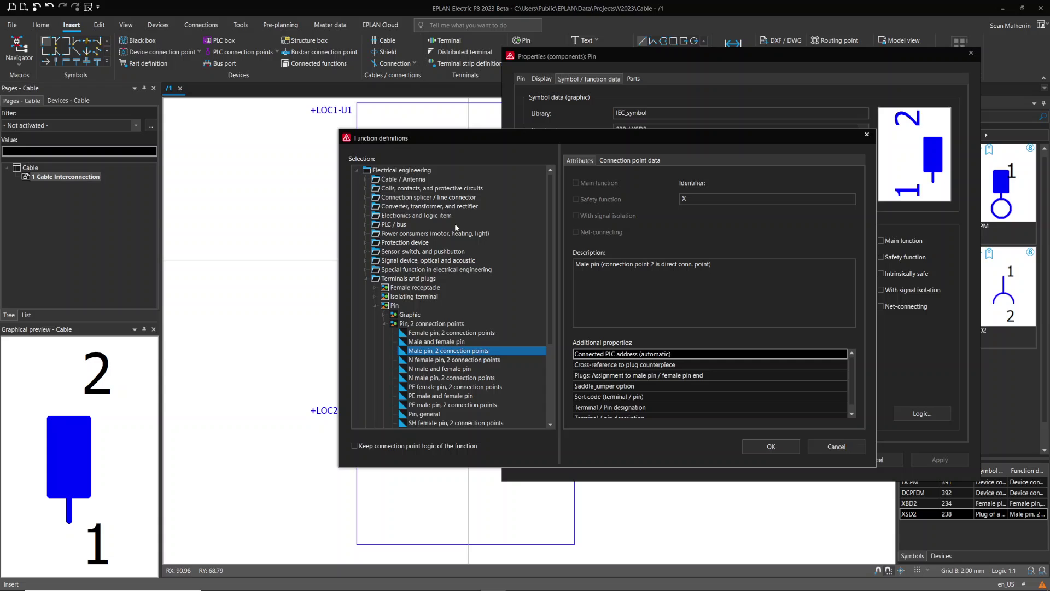
double_click(415, 198)
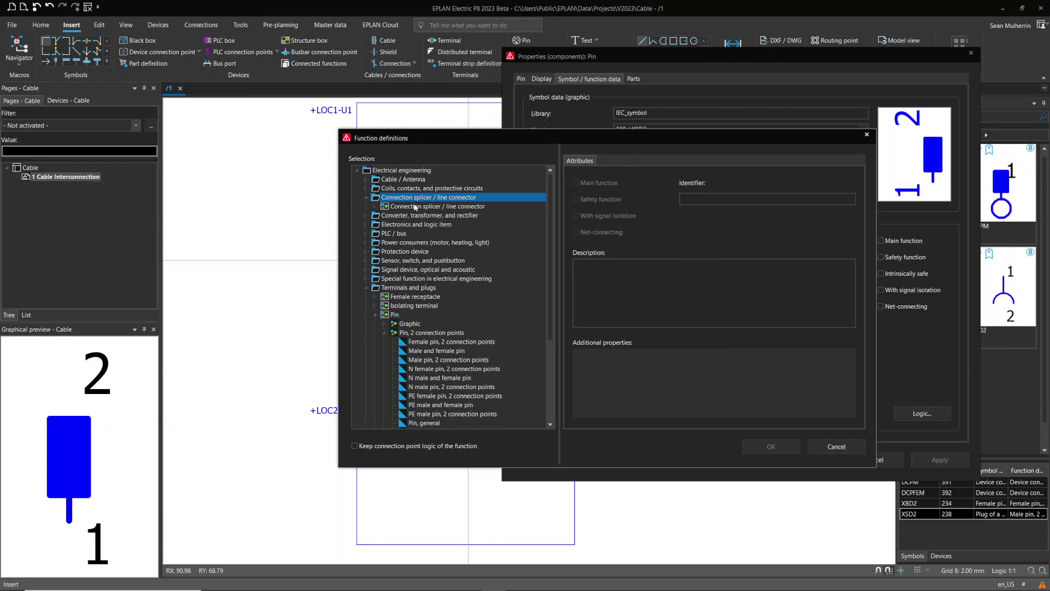
left_click(415, 207)
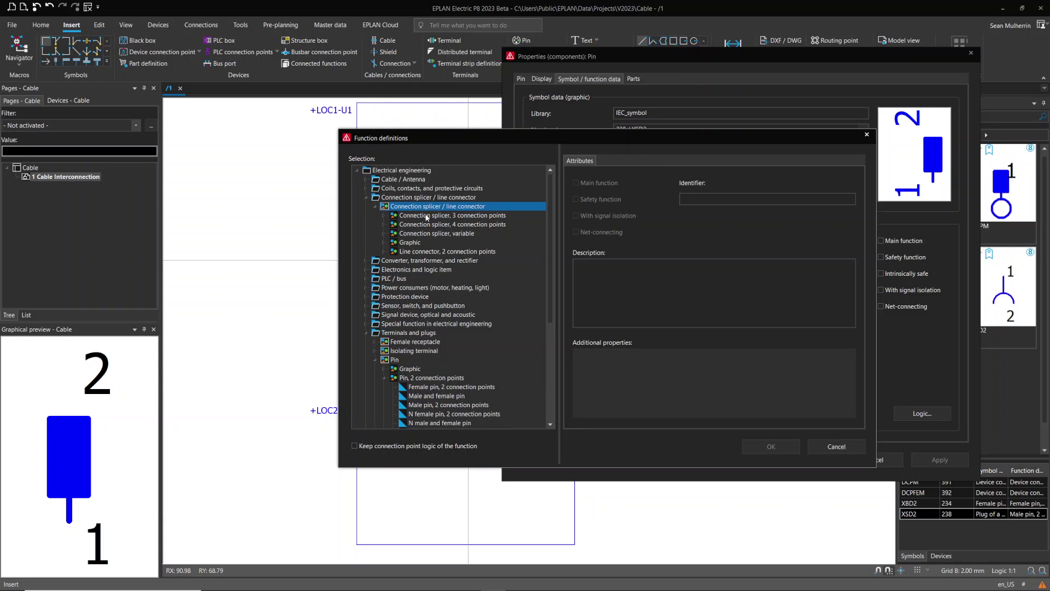
double_click(444, 236)
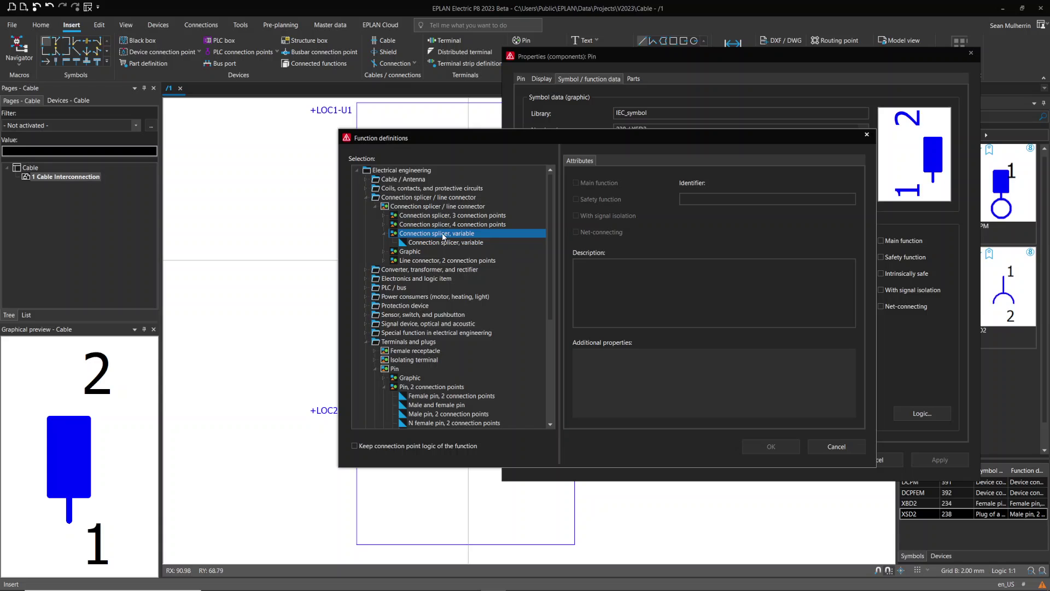
left_click(433, 243)
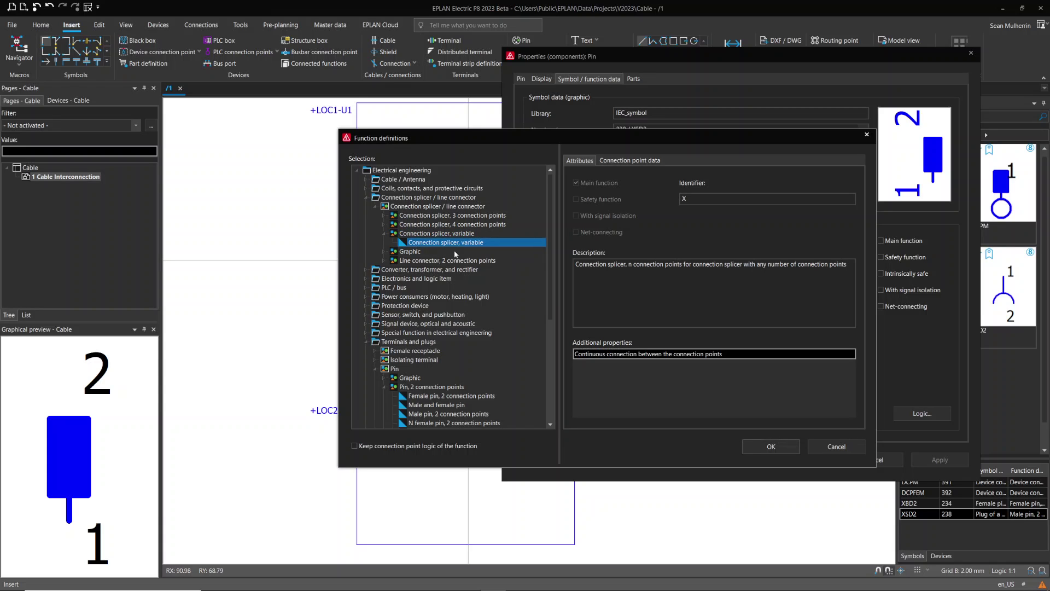
left_click(771, 446)
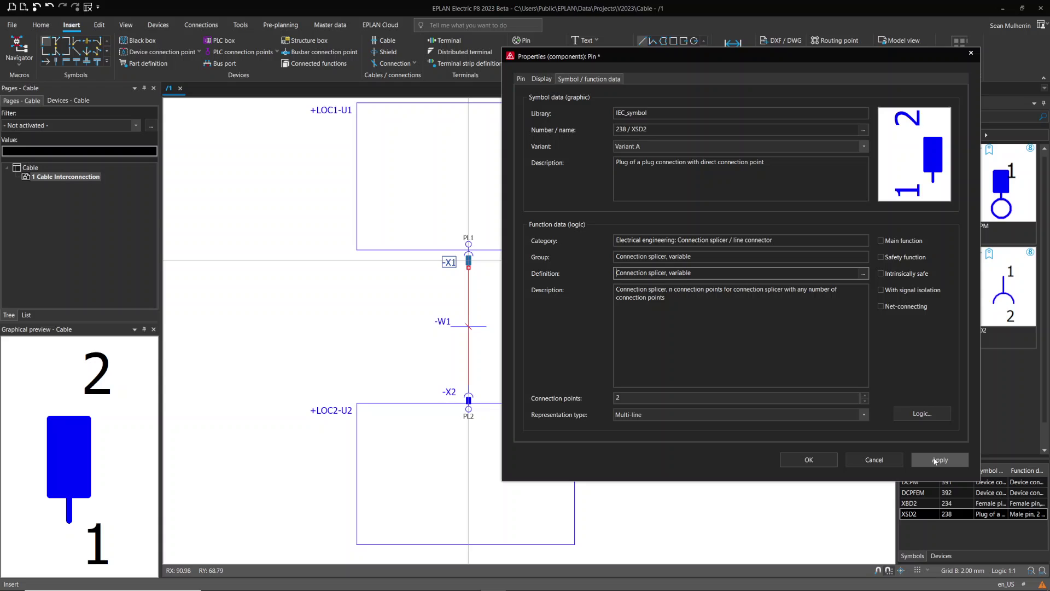
left_click(936, 460)
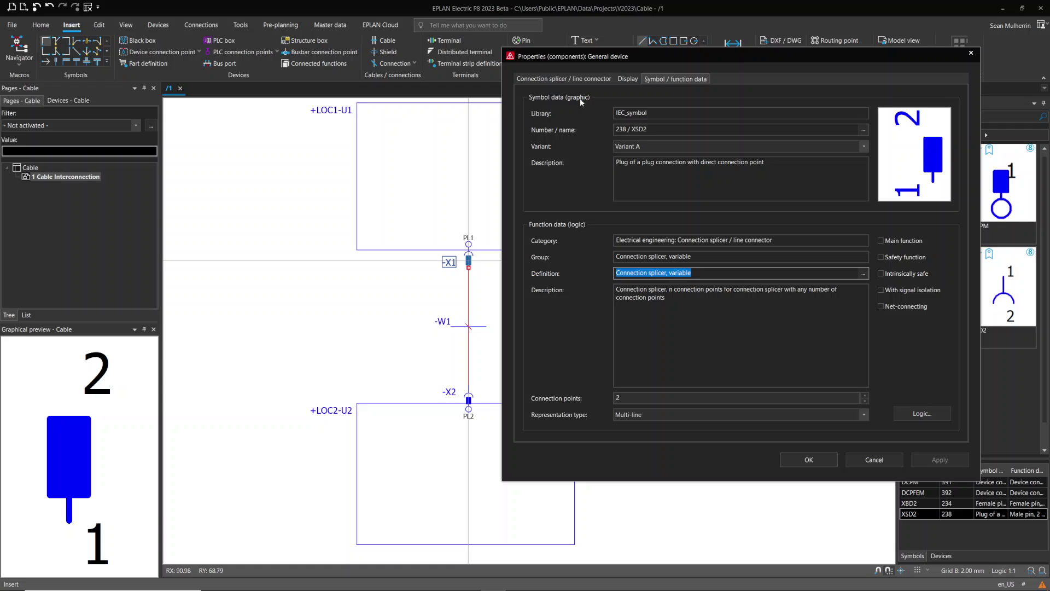
Step: Set -X1's continuous connection between connection points to 1;2, apply it, and close
left_click(572, 78)
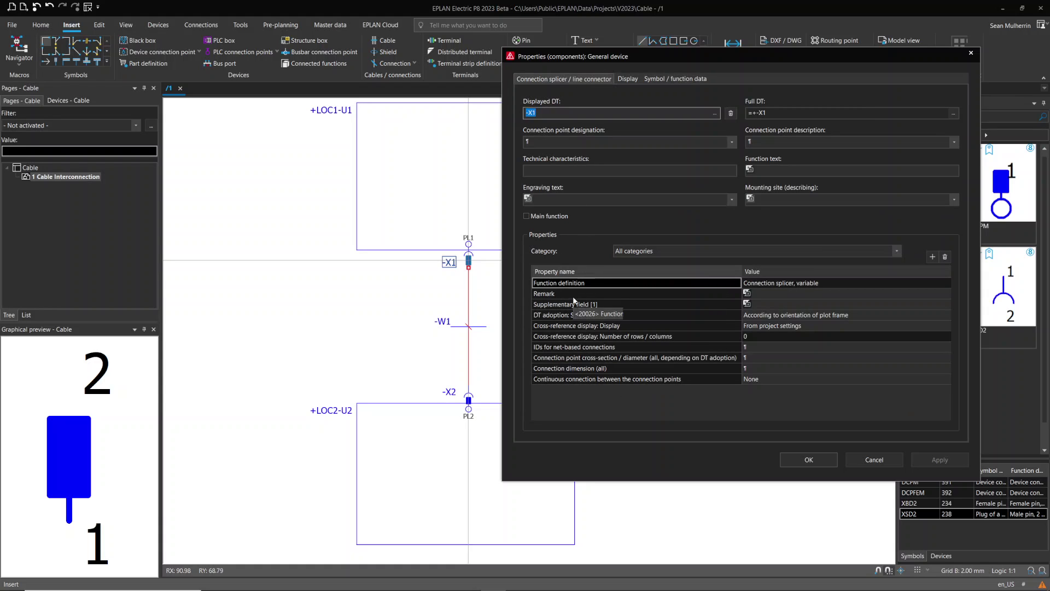
left_click(565, 379)
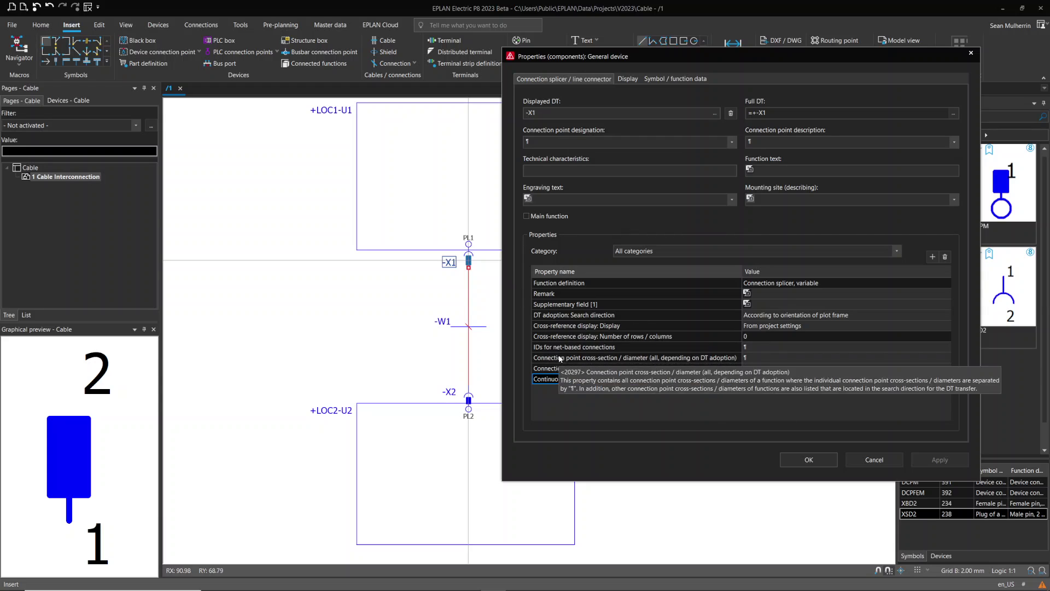
left_click(786, 379)
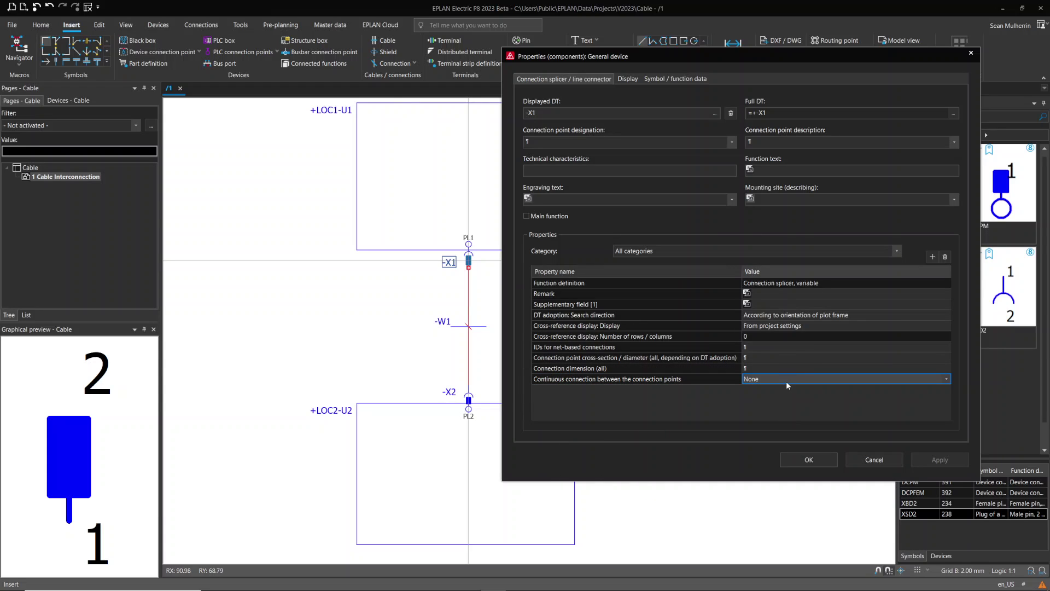
left_click(946, 378)
left_click(835, 401)
left_click(937, 458)
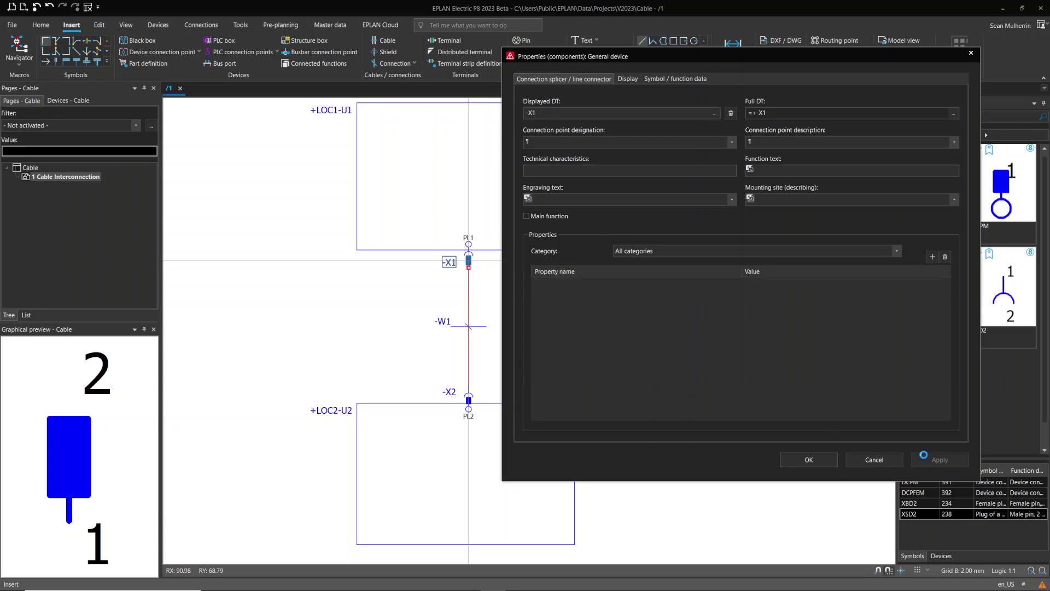
left_click(683, 79)
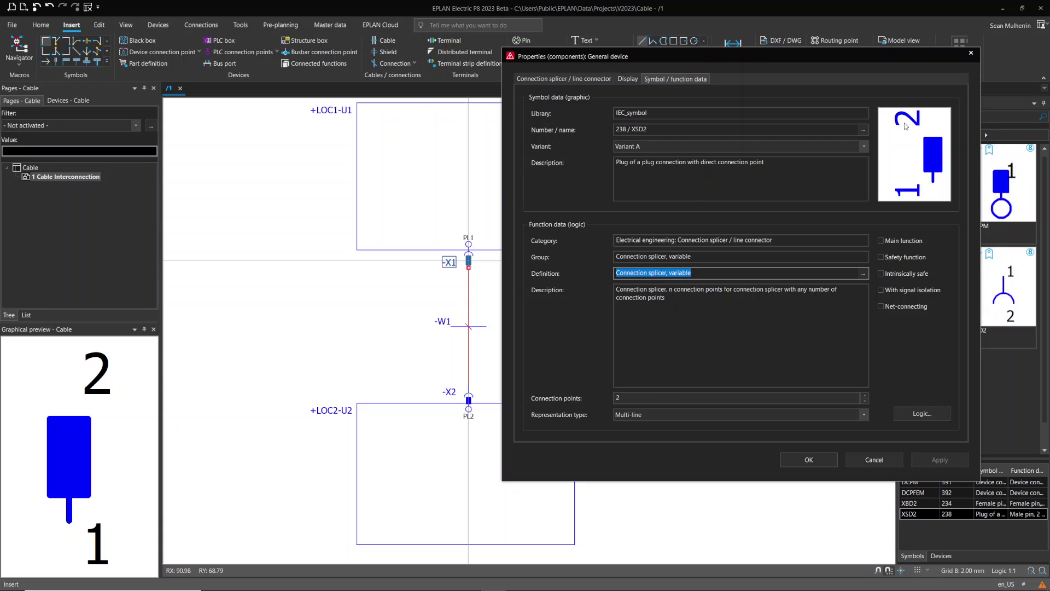
left_click(554, 80)
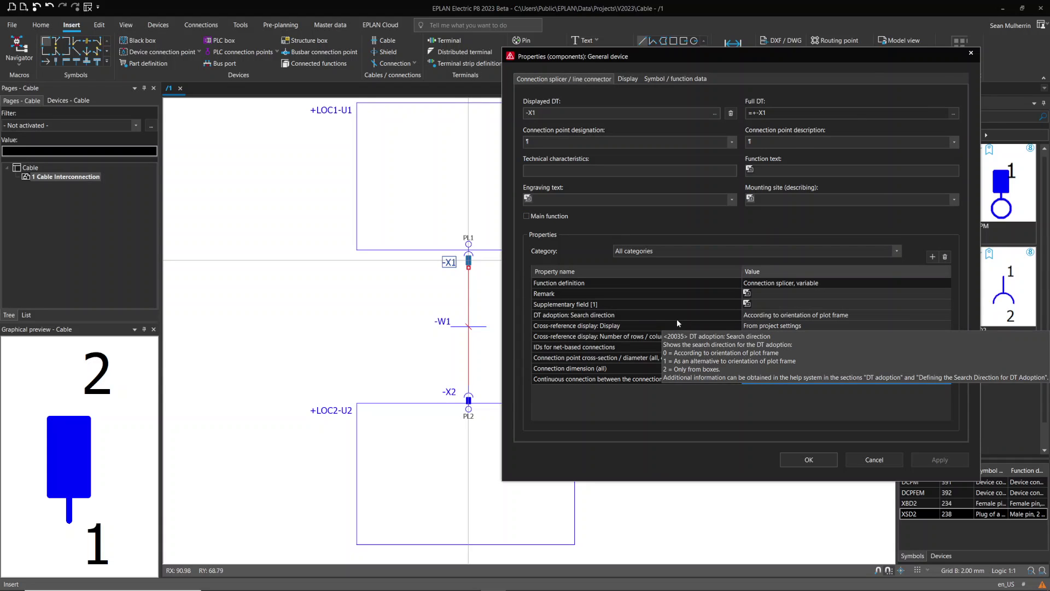
left_click(806, 459)
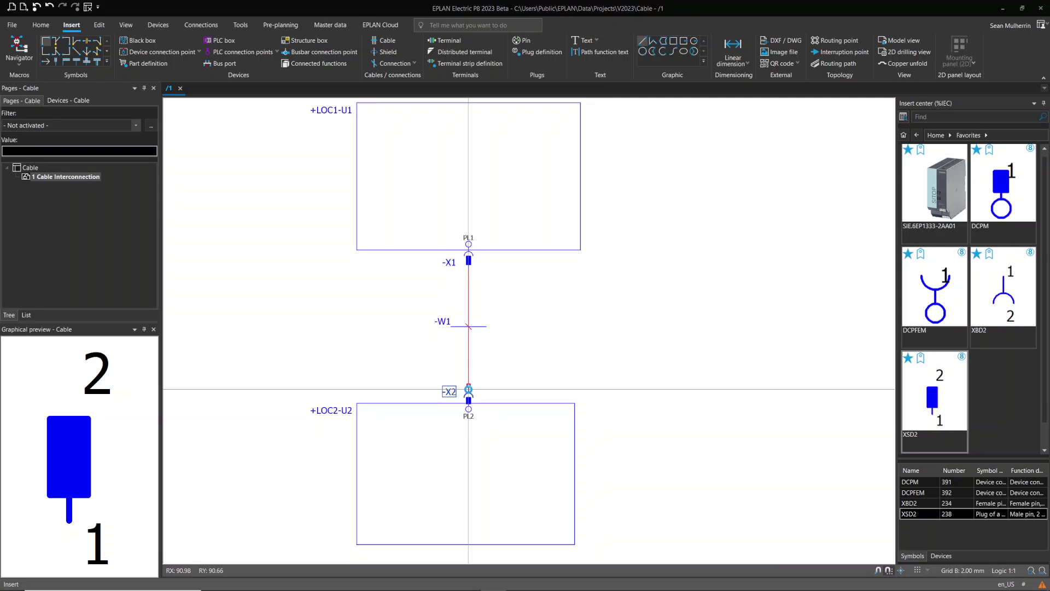
Step: Change plug -X2's function definition to 'Connection splicer, variable' and apply it
double_click(469, 395)
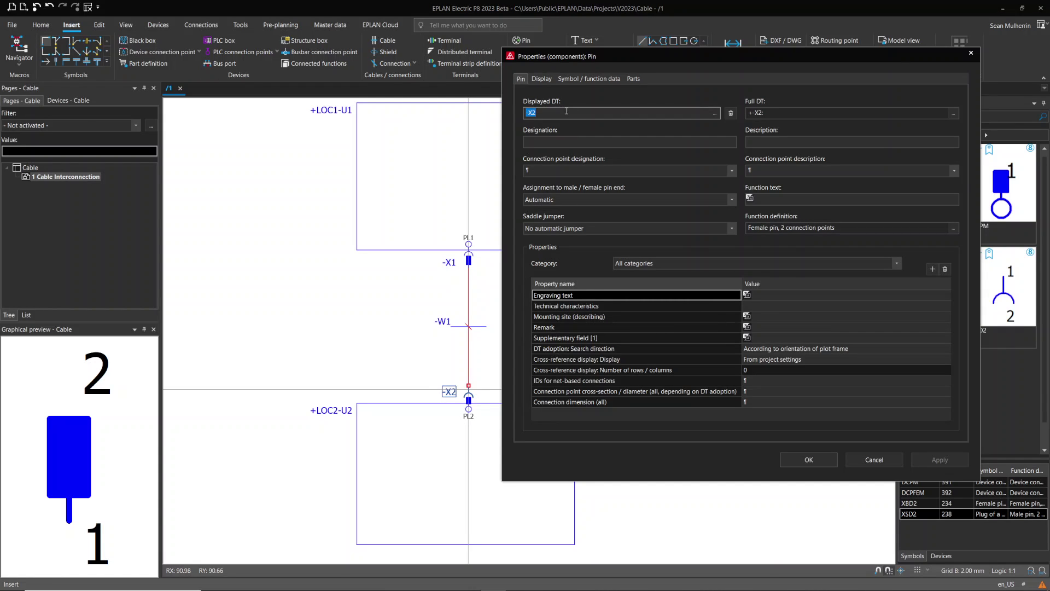
left_click(580, 80)
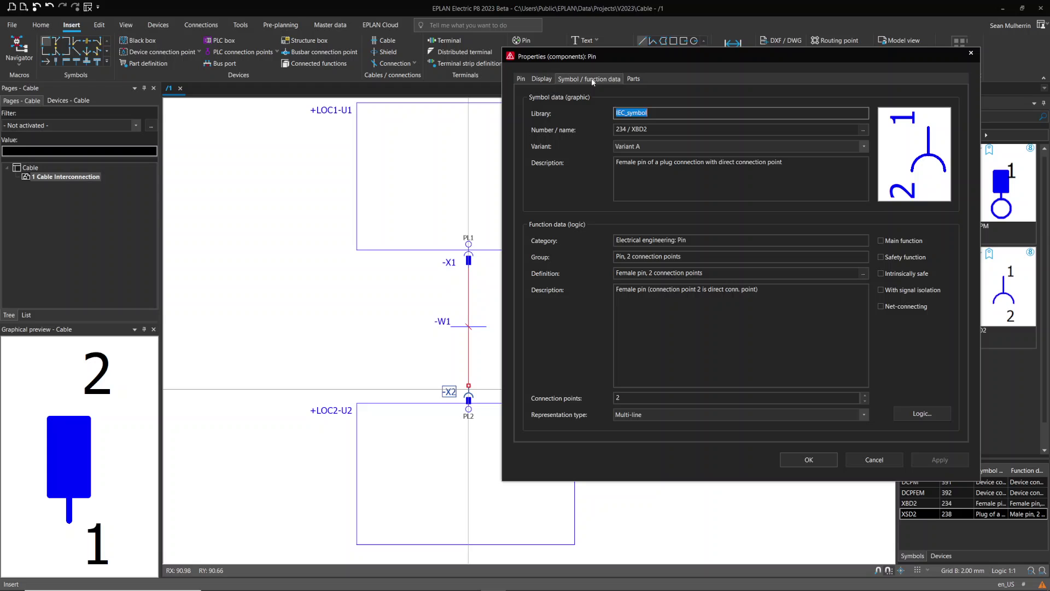
left_click(863, 273)
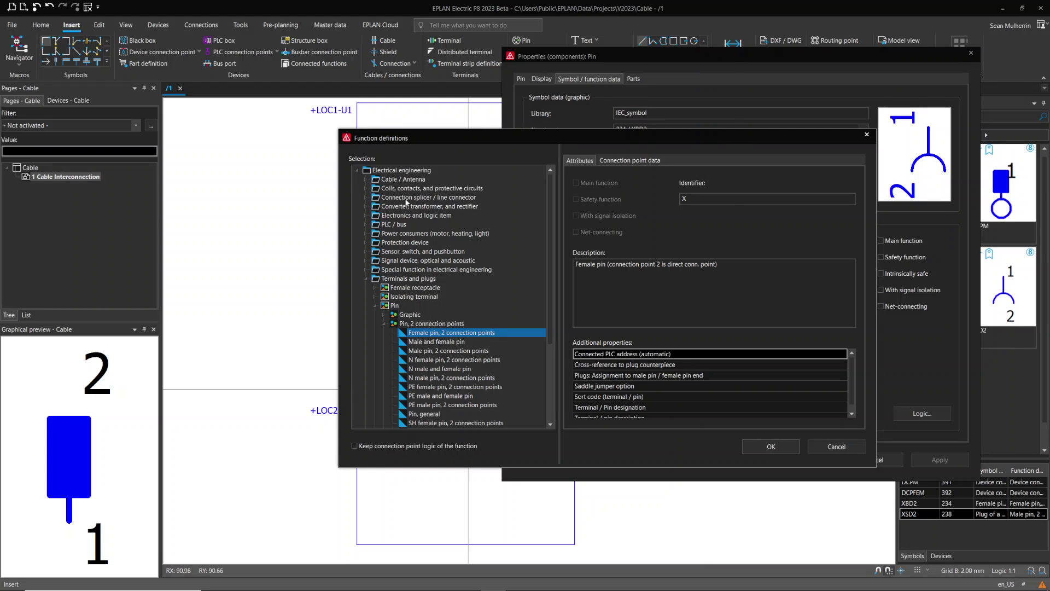
double_click(406, 197)
double_click(407, 206)
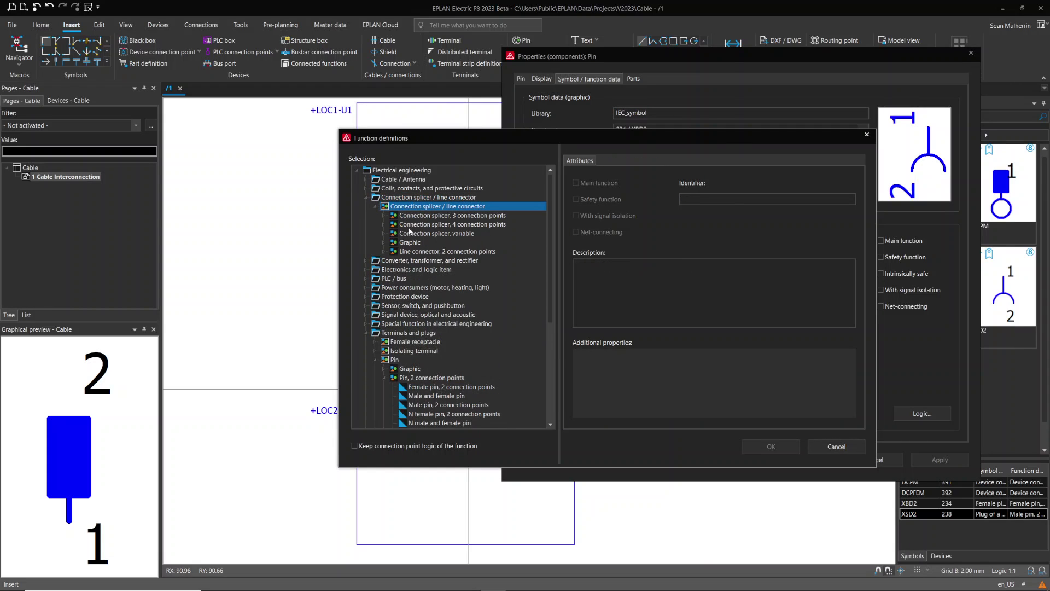
double_click(409, 233)
left_click(427, 243)
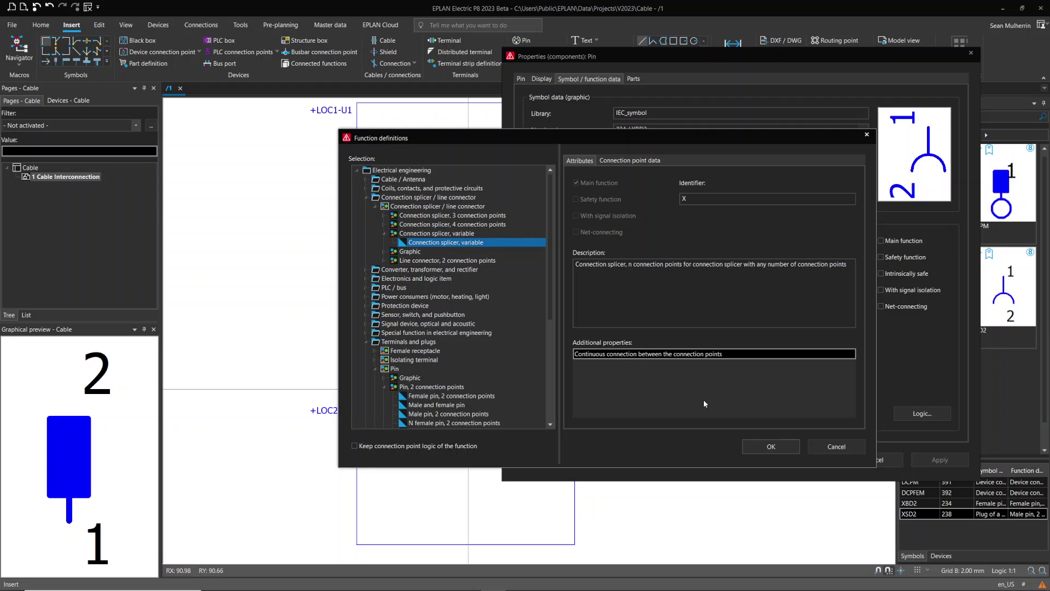
left_click(758, 451)
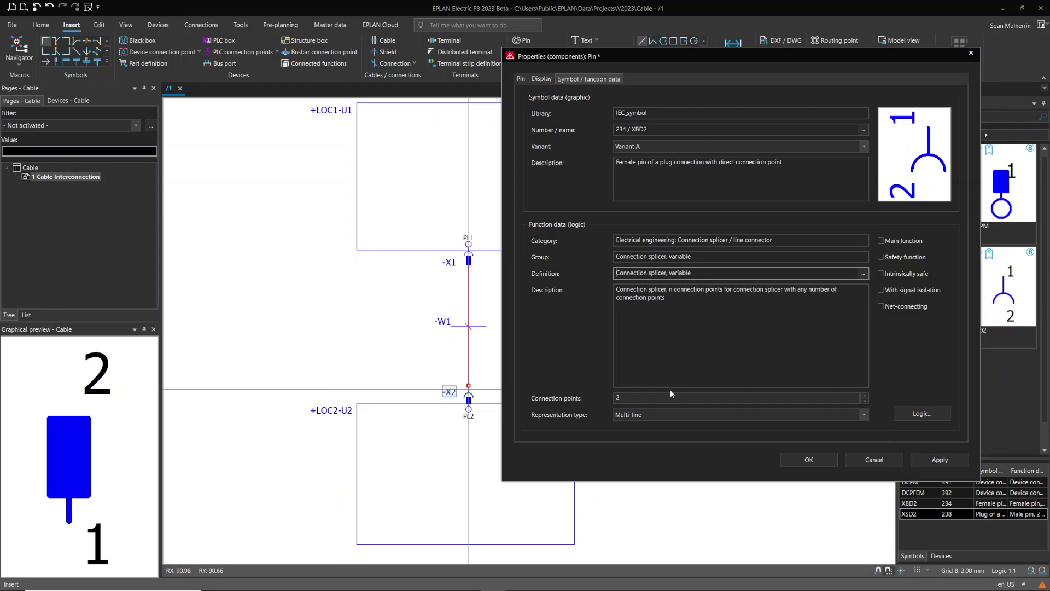
left_click(939, 465)
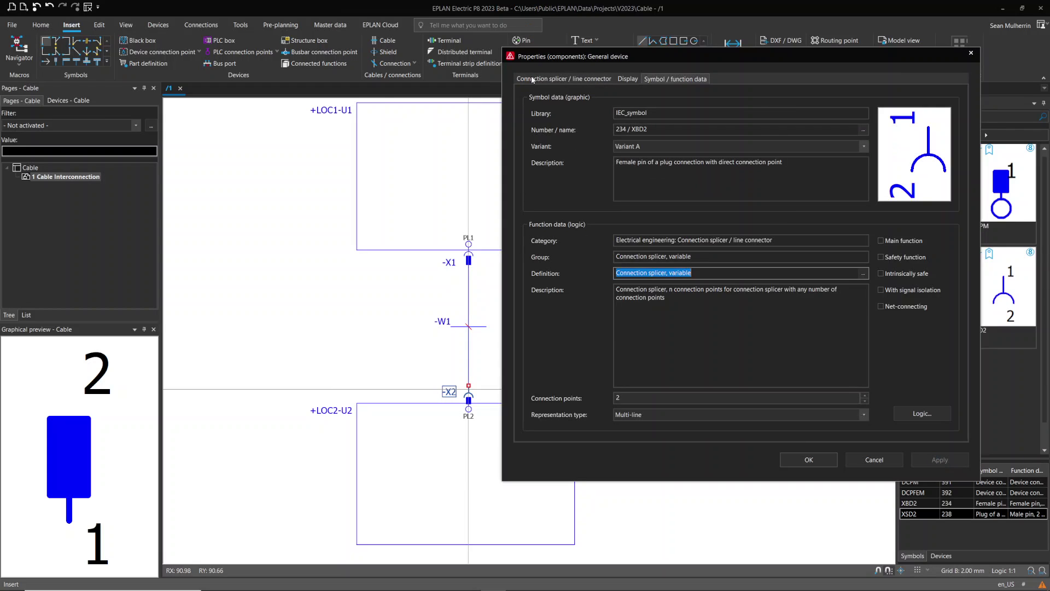
Step: Set -X2's continuous connection between connection points to 1;2, apply it, and close
left_click(533, 79)
left_click(547, 379)
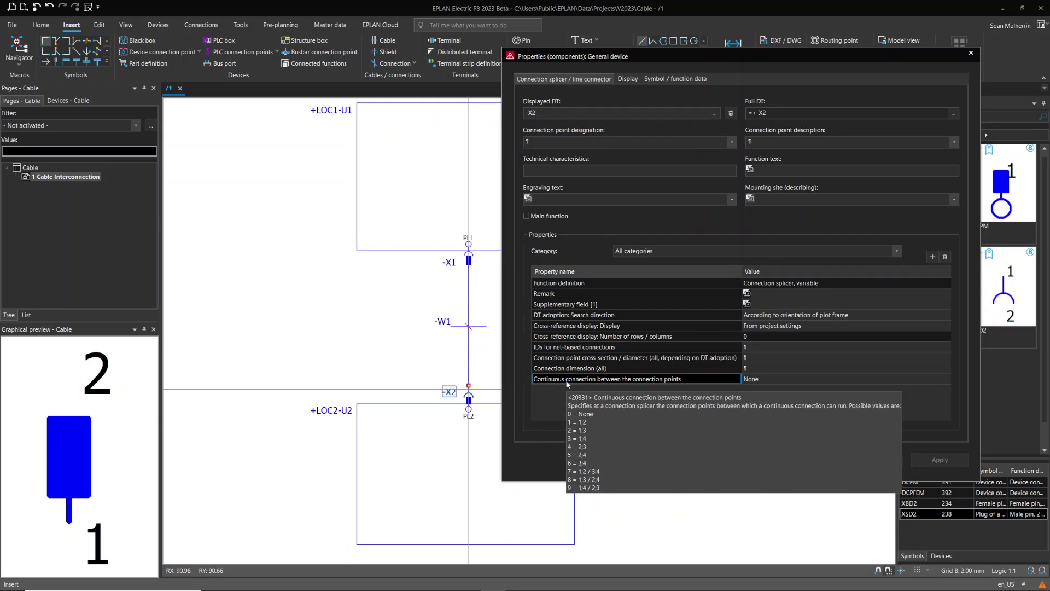
left_click(858, 380)
left_click(944, 381)
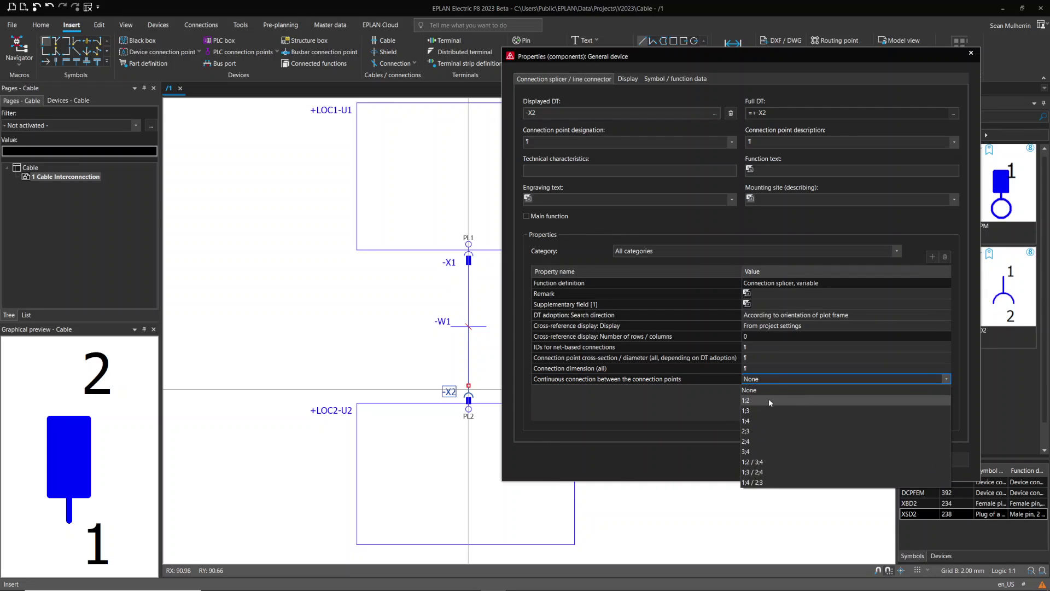
left_click(769, 400)
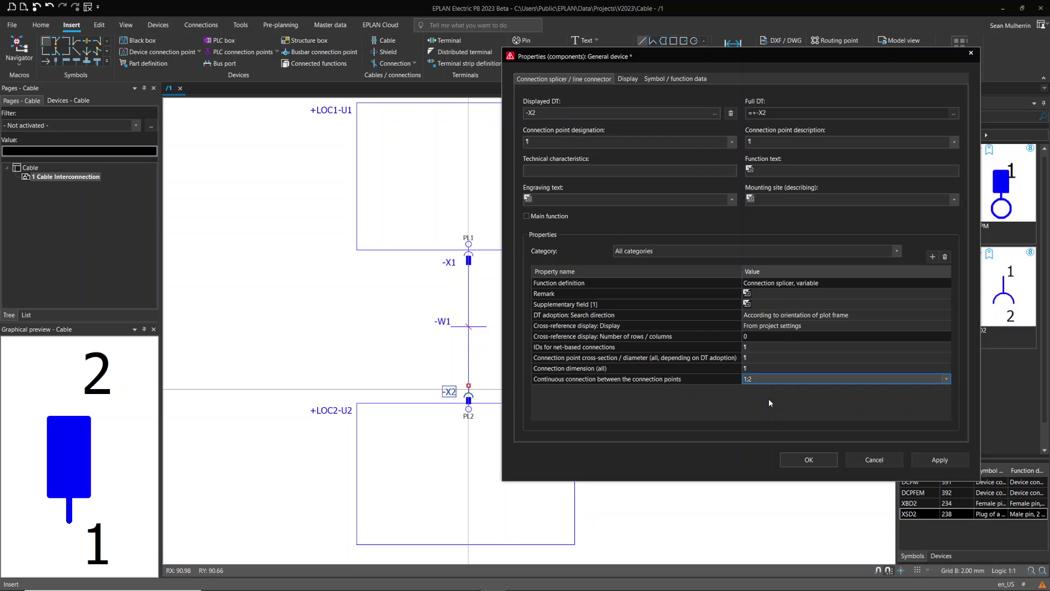
left_click(925, 461)
left_click(809, 459)
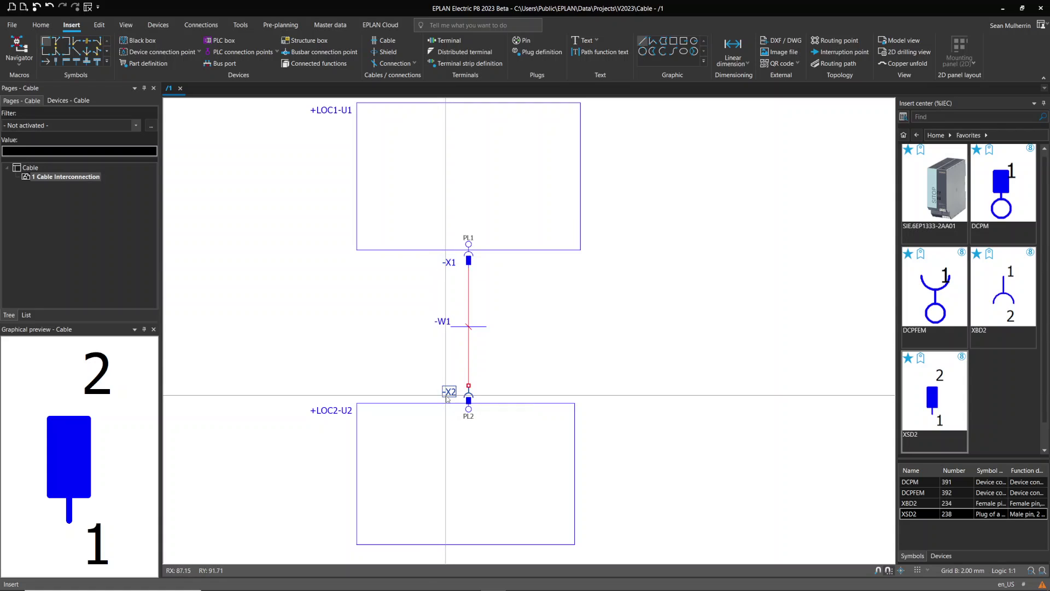
left_click(448, 393)
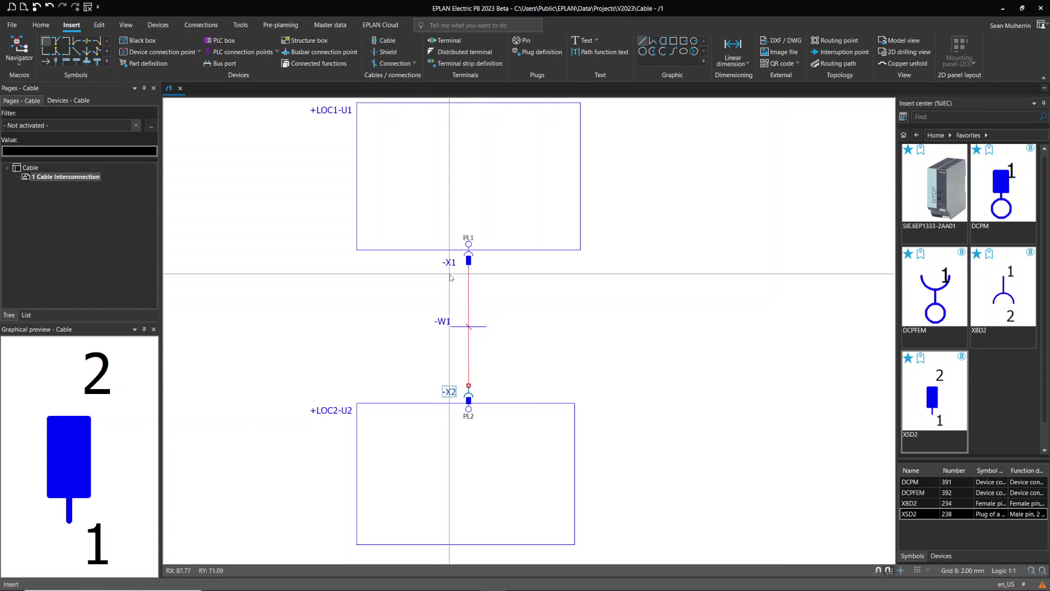
left_click(440, 319)
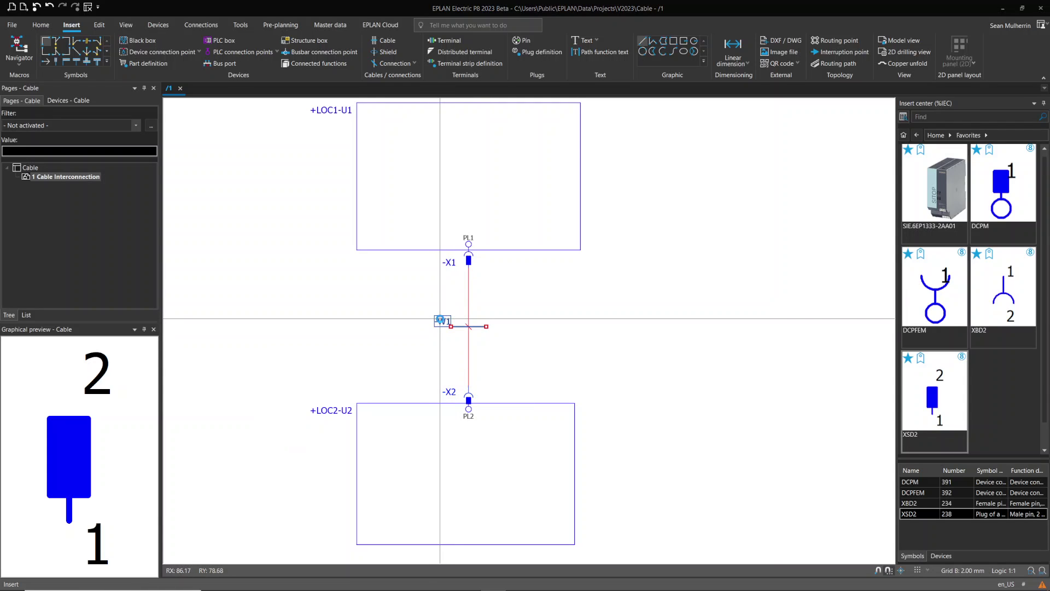
double_click(440, 320)
left_click(794, 384)
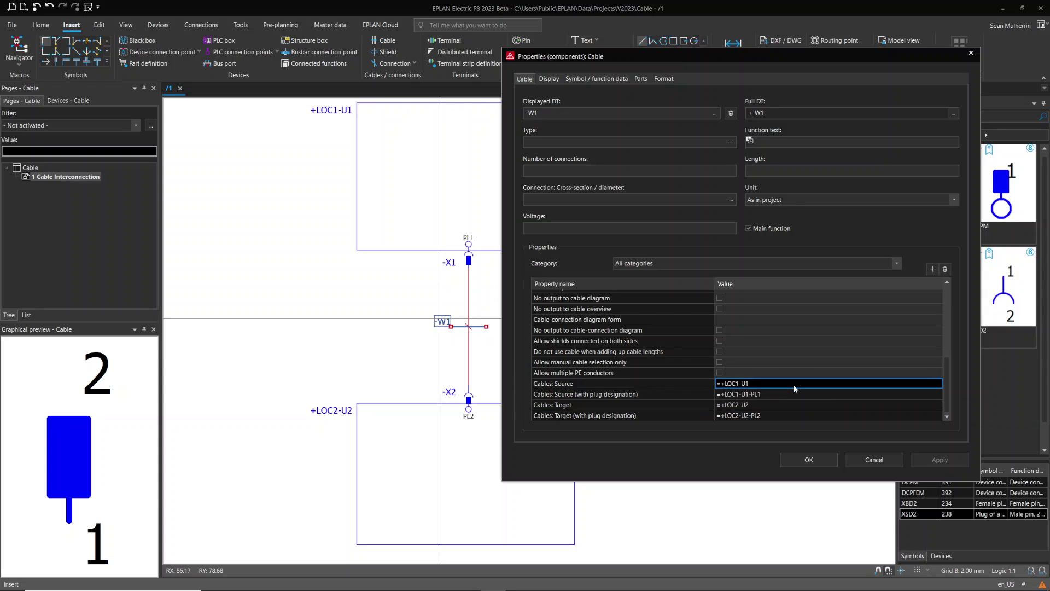
left_click(793, 394)
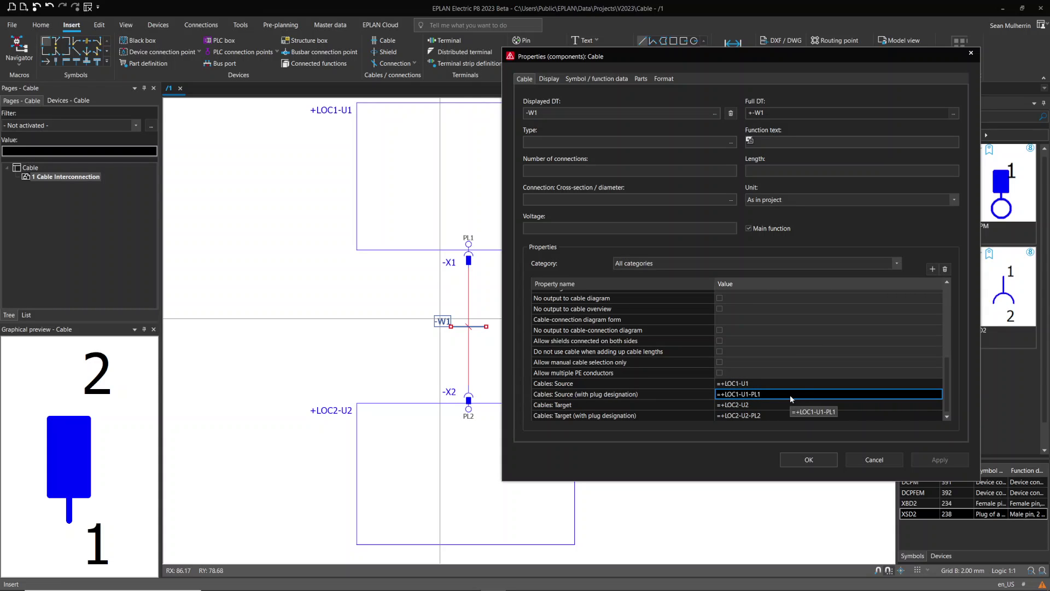
left_click(787, 416)
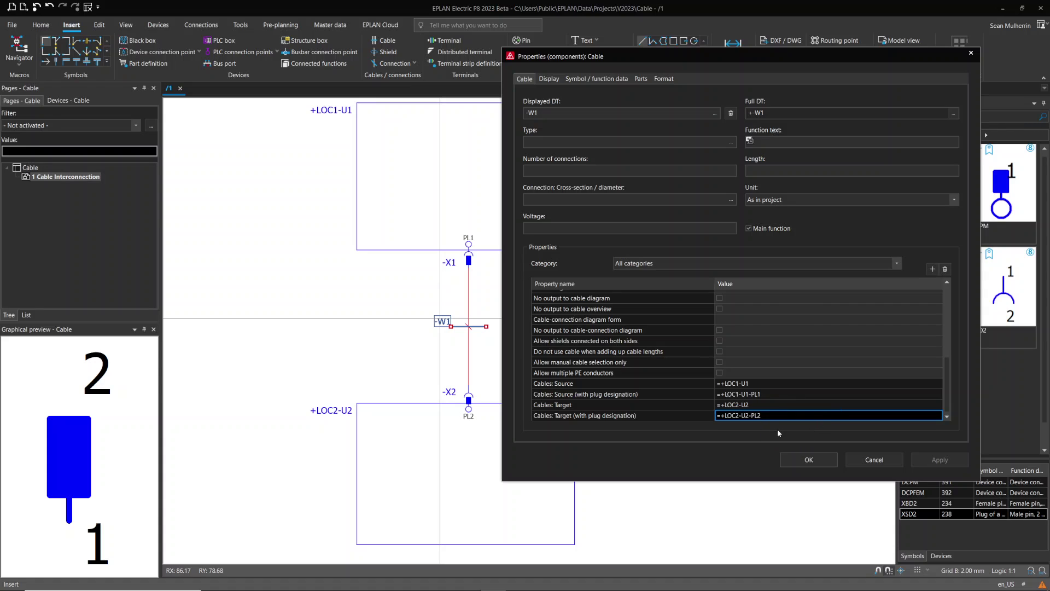
left_click(599, 80)
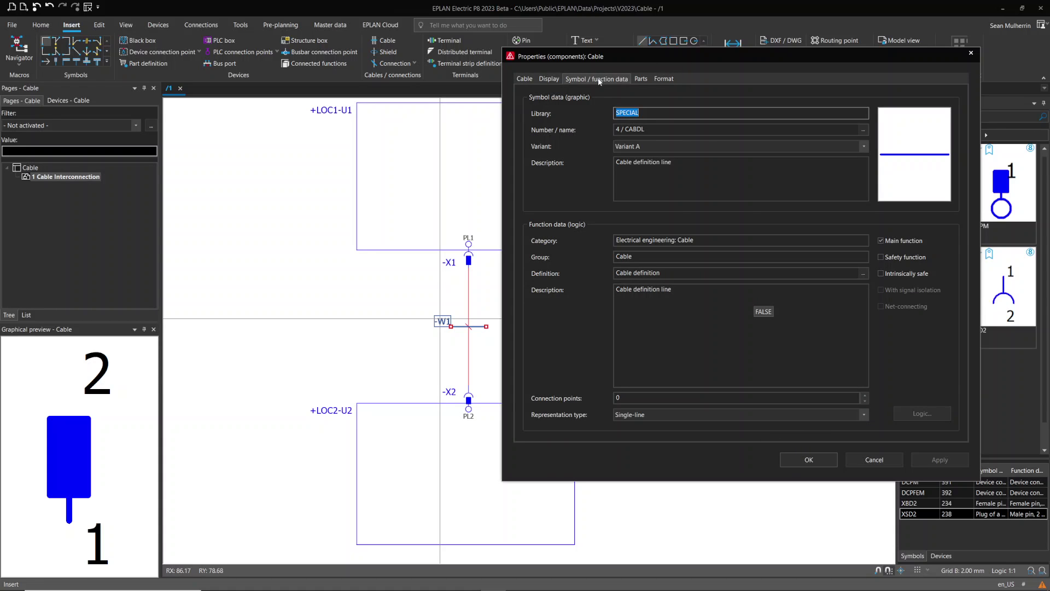
left_click(525, 79)
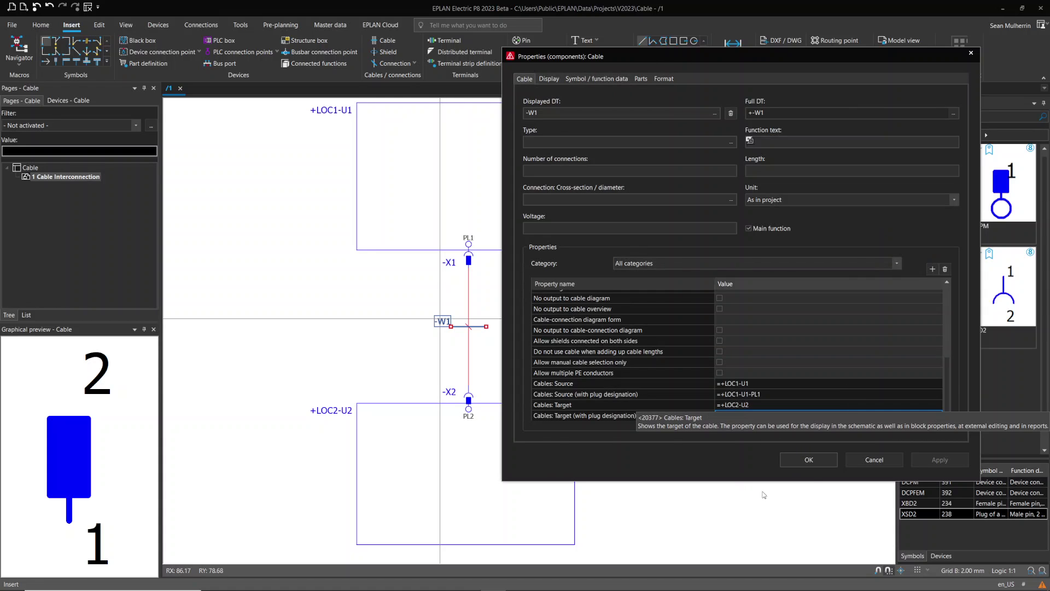
left_click(809, 460)
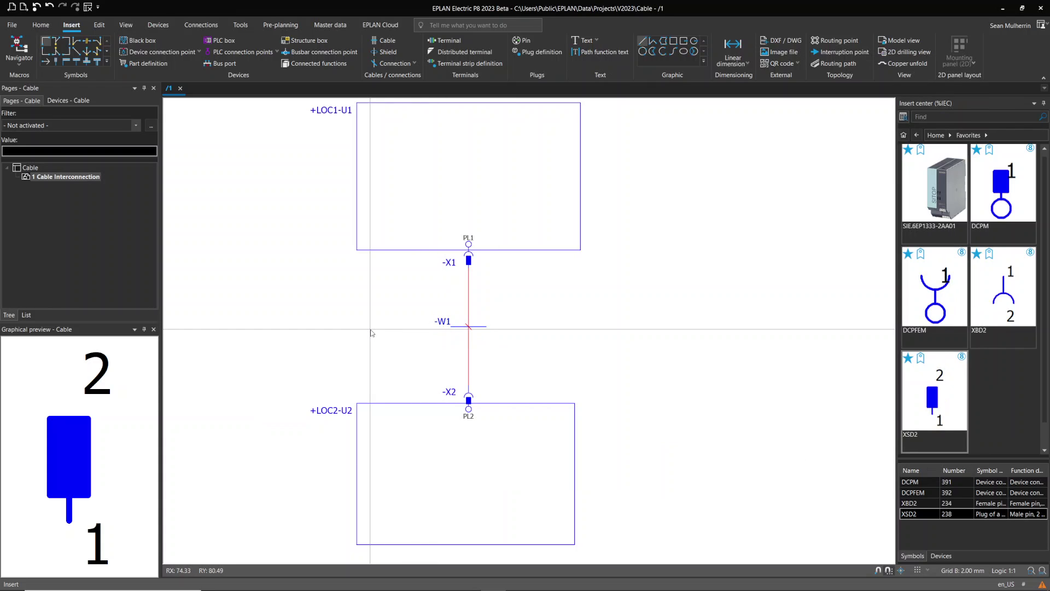